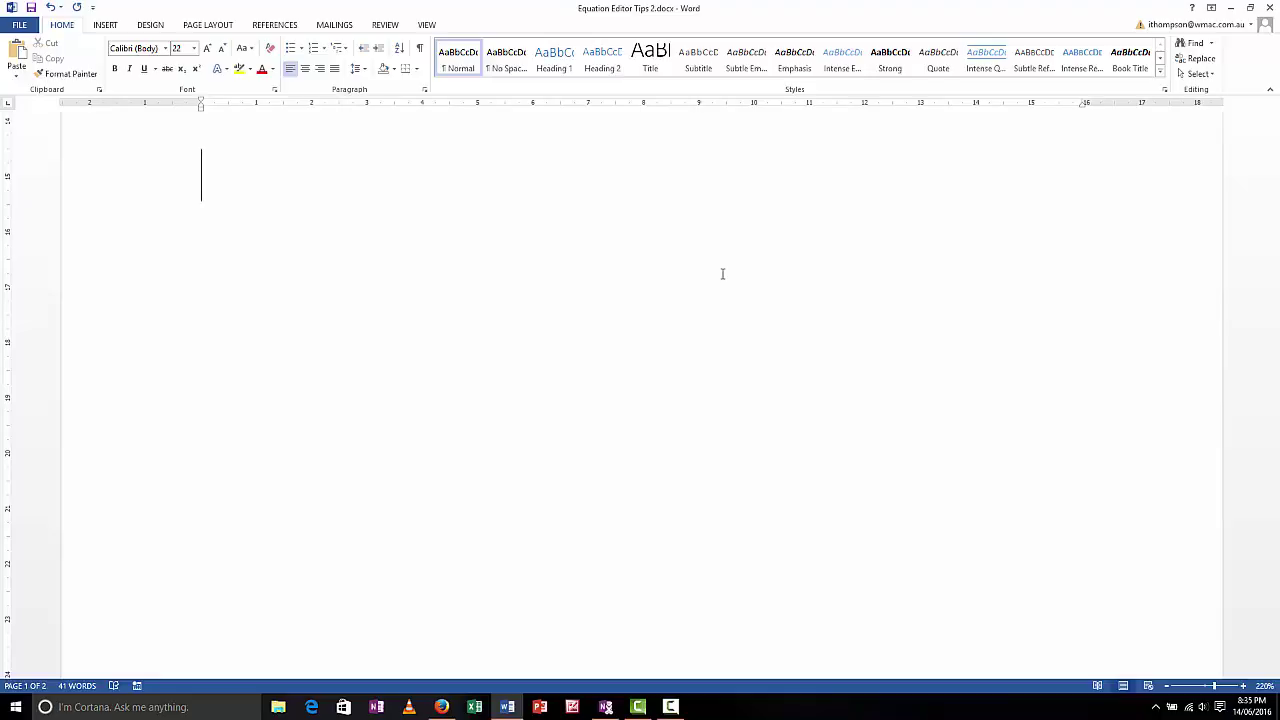
Insert an equation containing θ, ω and Ω using the codes \theta, \omega and \Omega.
{"action": "key", "text": "alt+equal"}
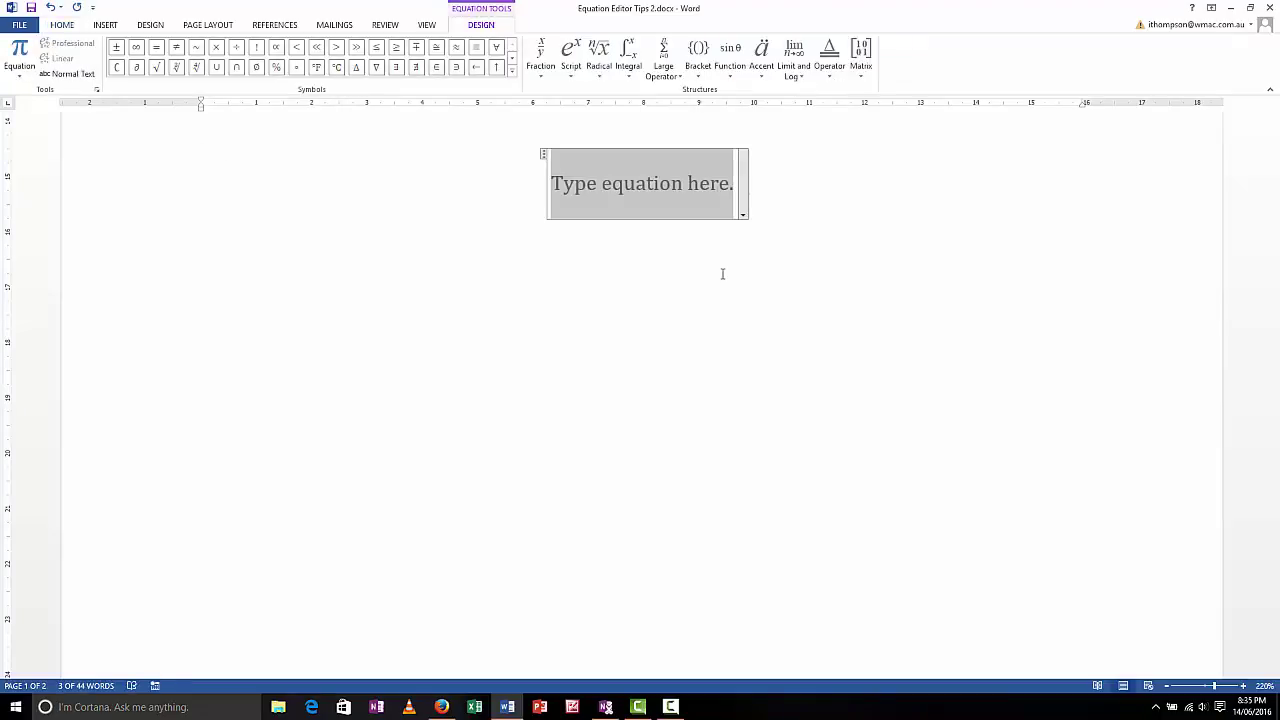
{"action": "type", "text": "\\theta"}
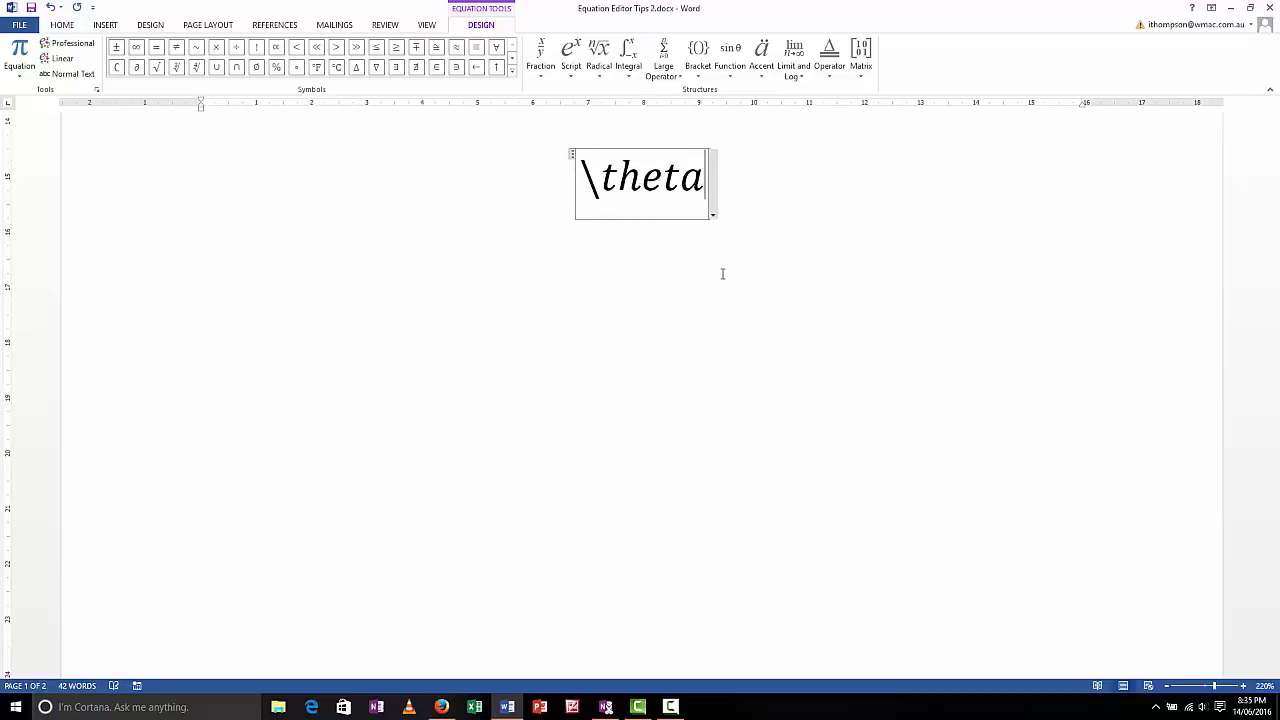
{"action": "key", "text": "space"}
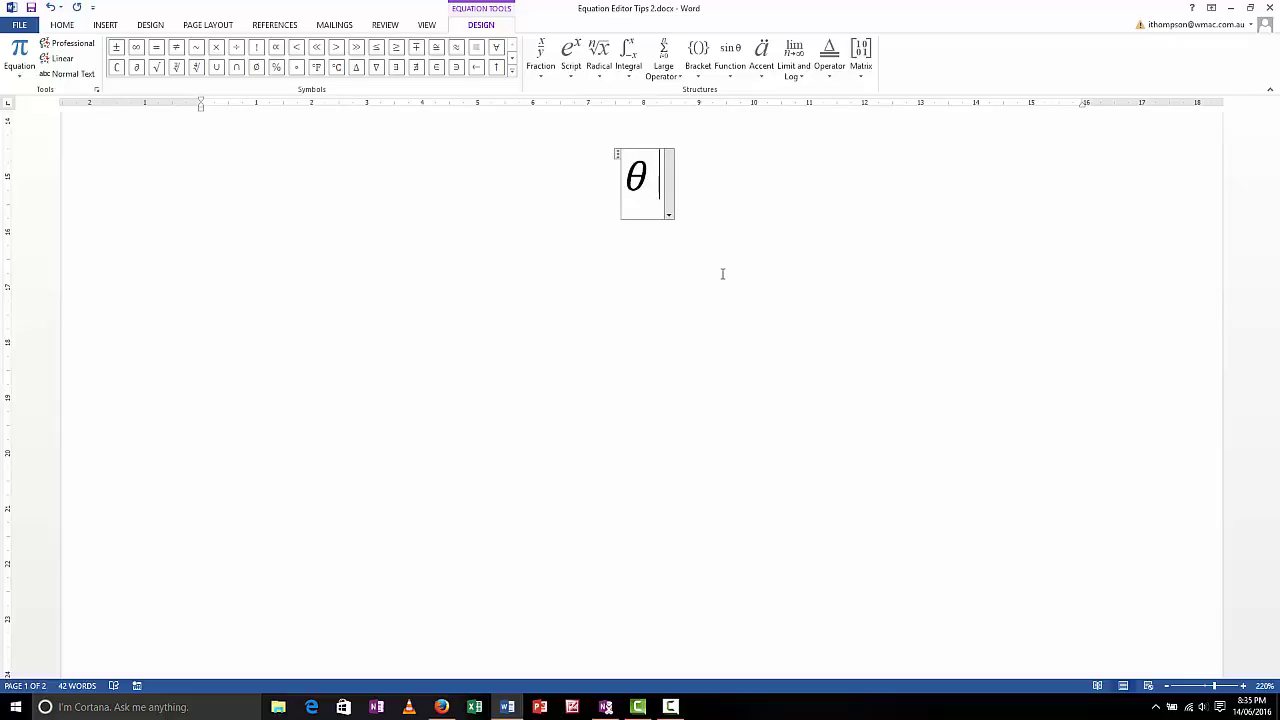
{"action": "type", "text": "\\omega"}
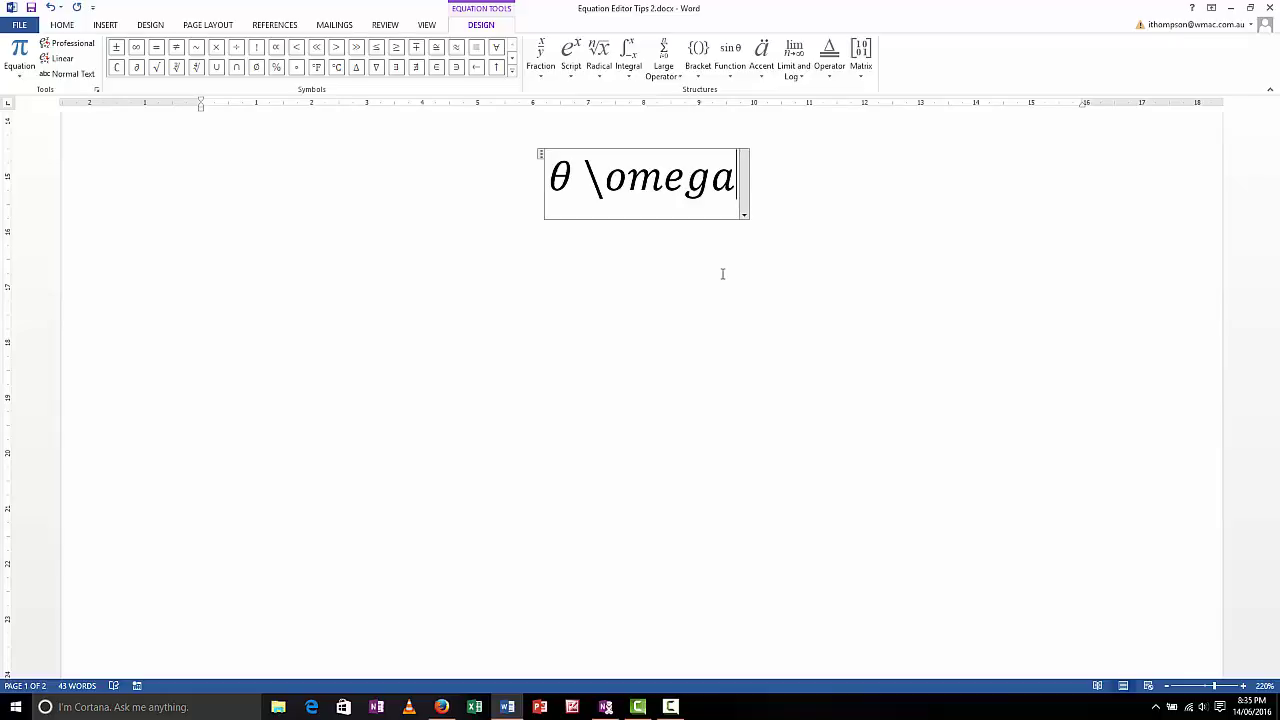
{"action": "type", "text": "ω"}
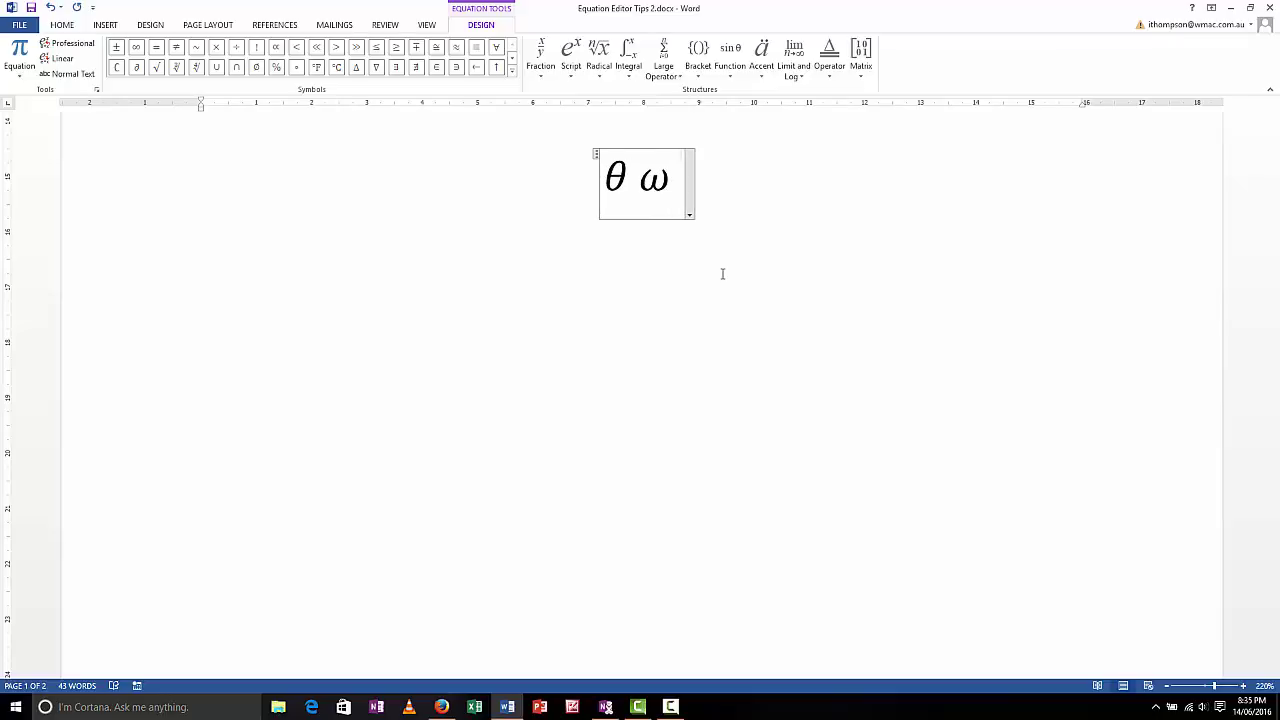
{"action": "type", "text": " \\"}
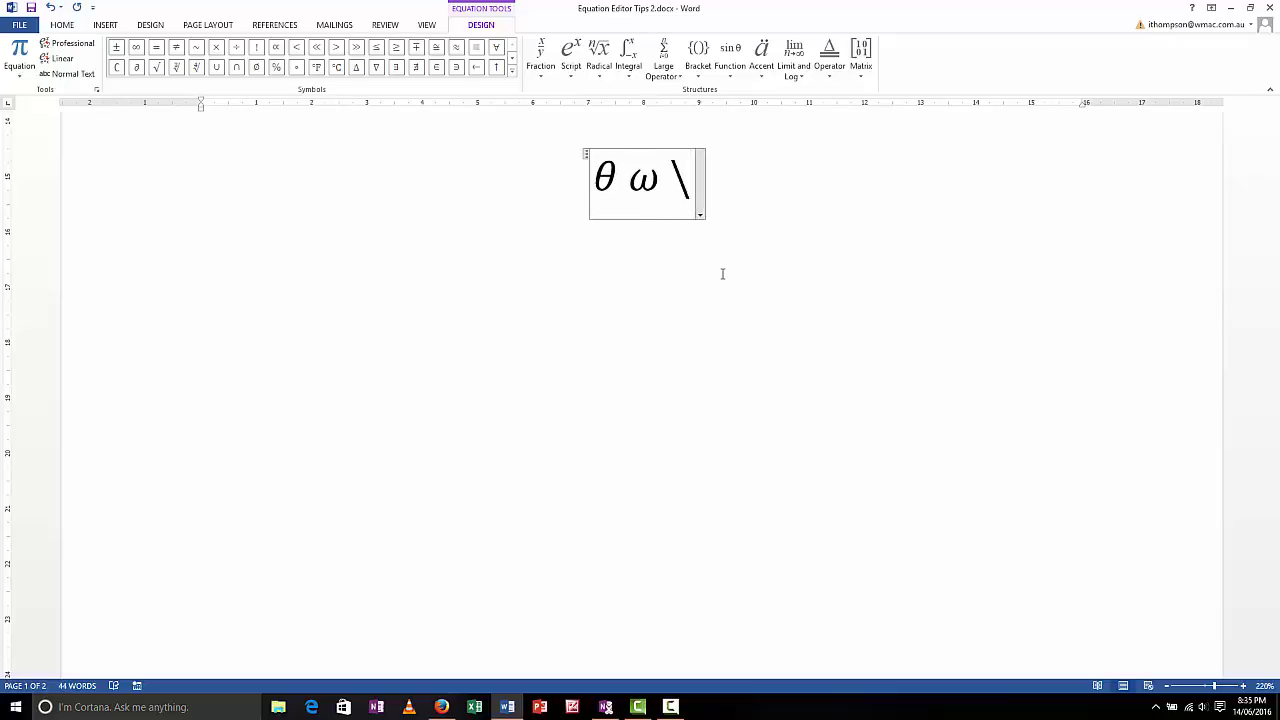
{"action": "type", "text": "Omega"}
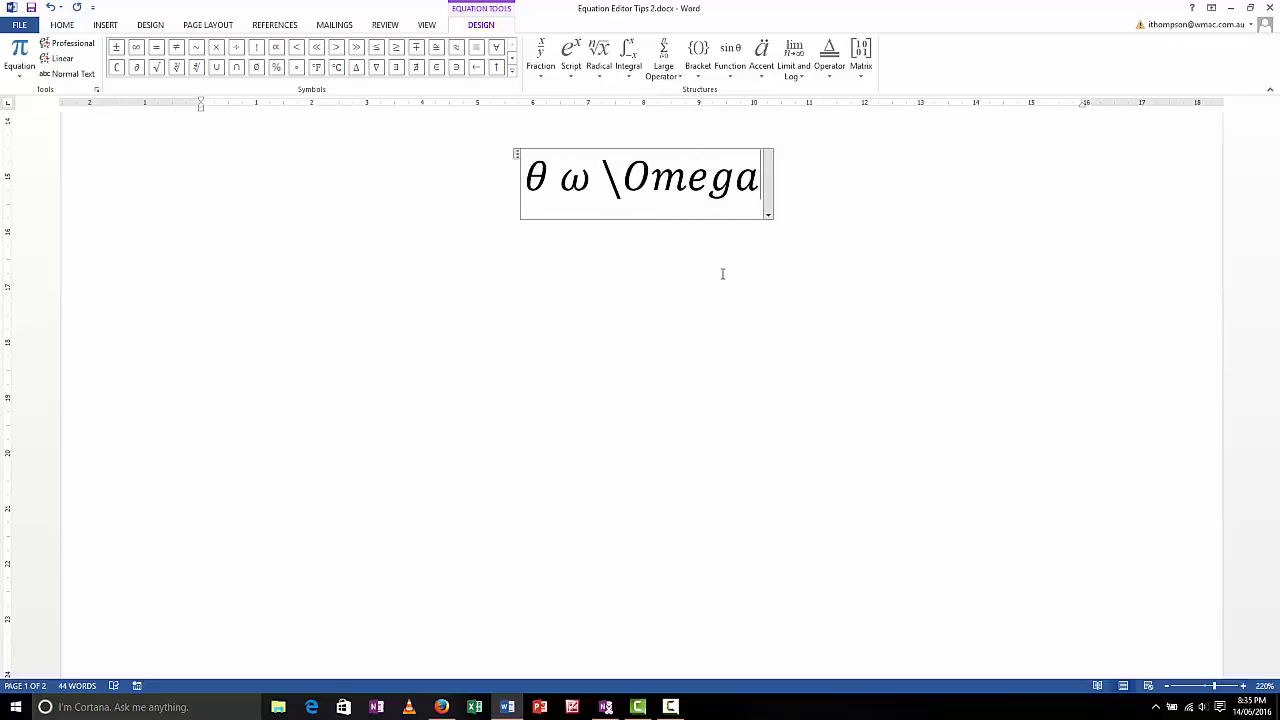
{"action": "key", "text": "space"}
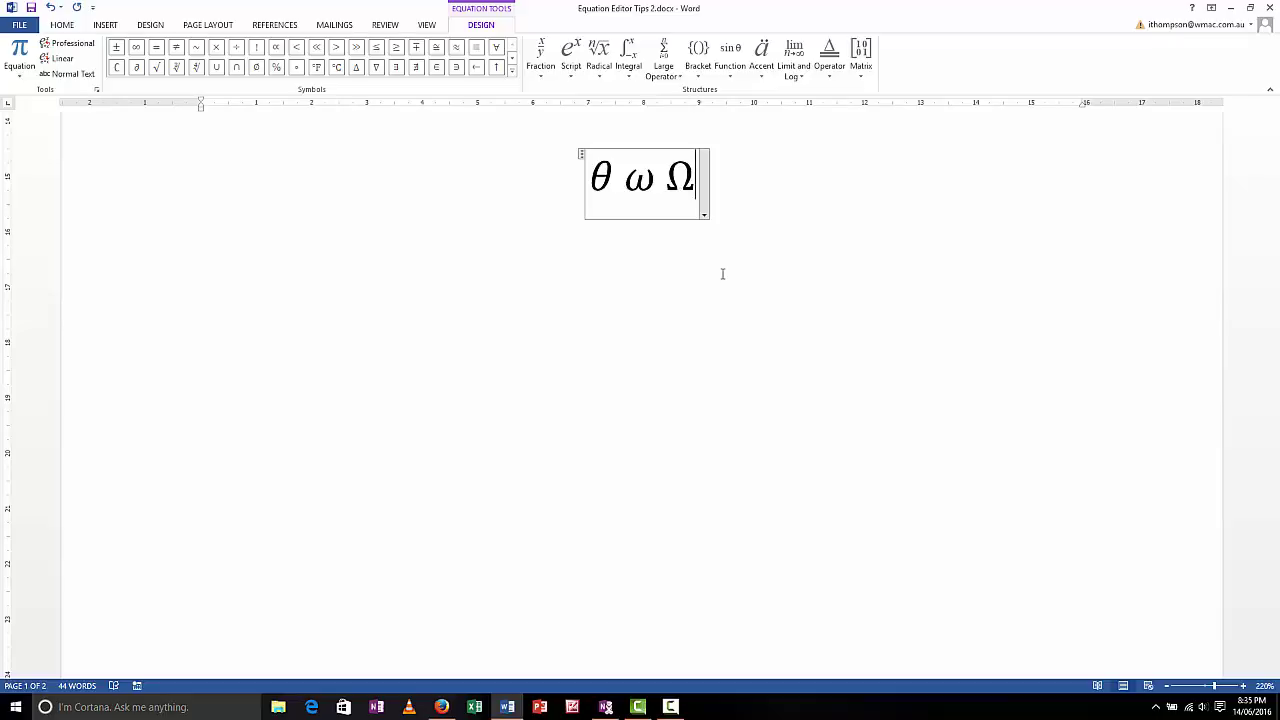
{"action": "left_click", "coordinate": [722, 273]}
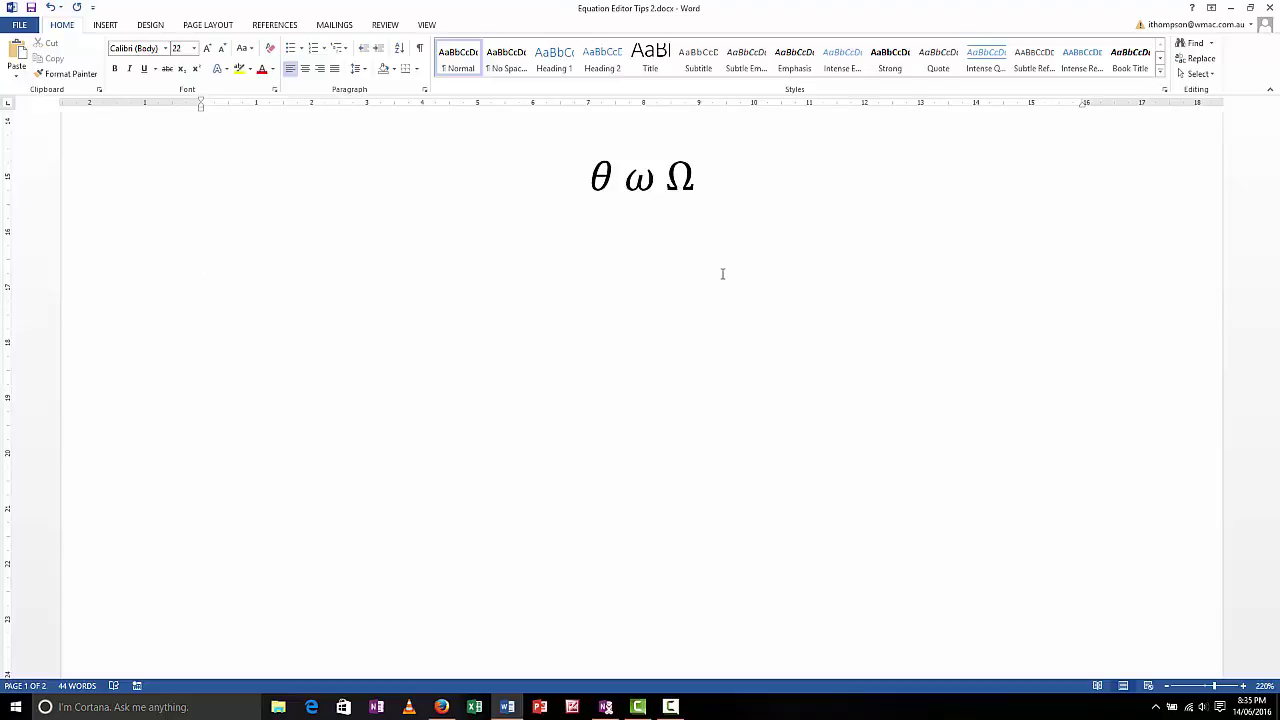
Insert a second equation below the Greek symbols, enter 3x4 with a letter x, and delete the x4.
{"action": "key", "text": "alt+equal"}
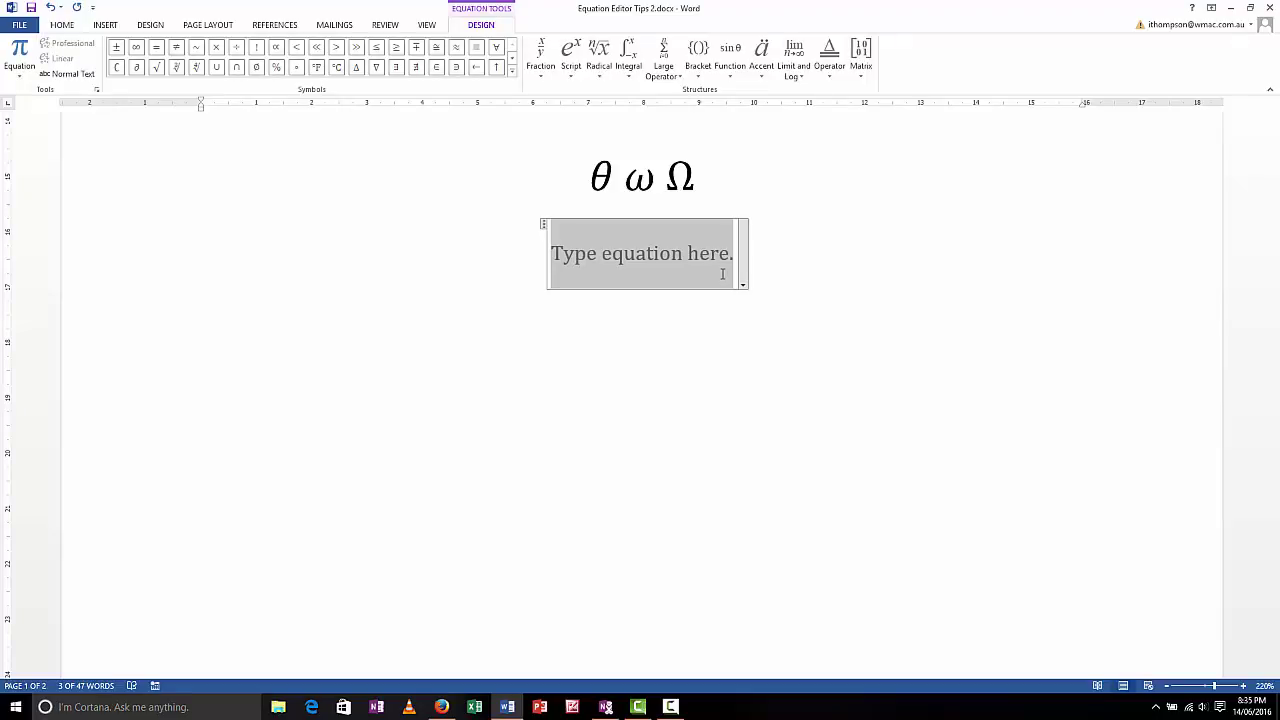
{"action": "type", "text": "3"}
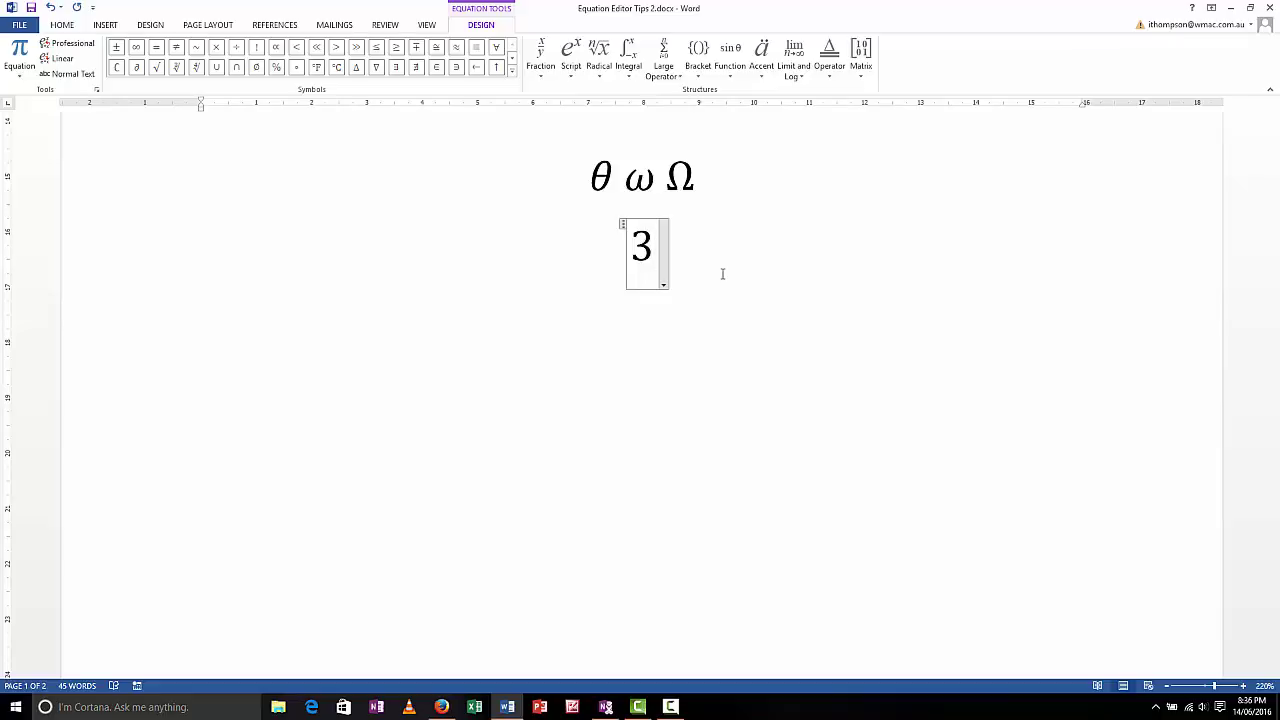
{"action": "type", "text": "x"}
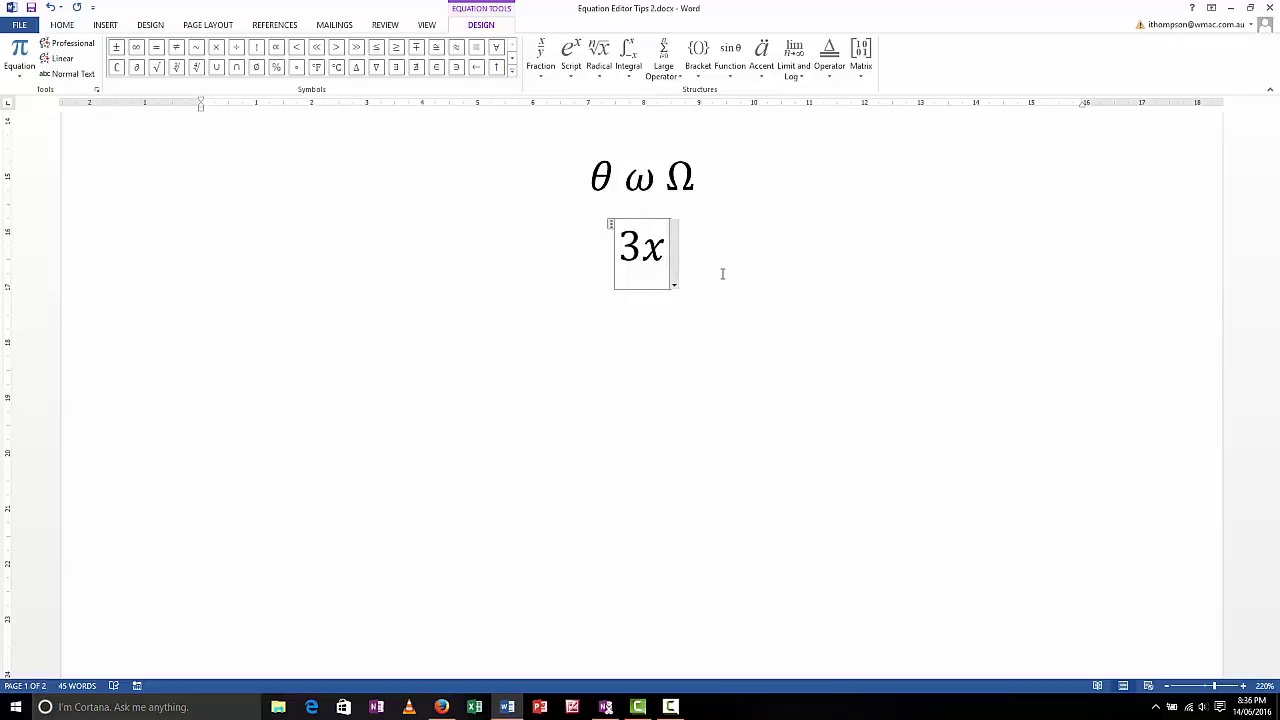
{"action": "type", "text": "4"}
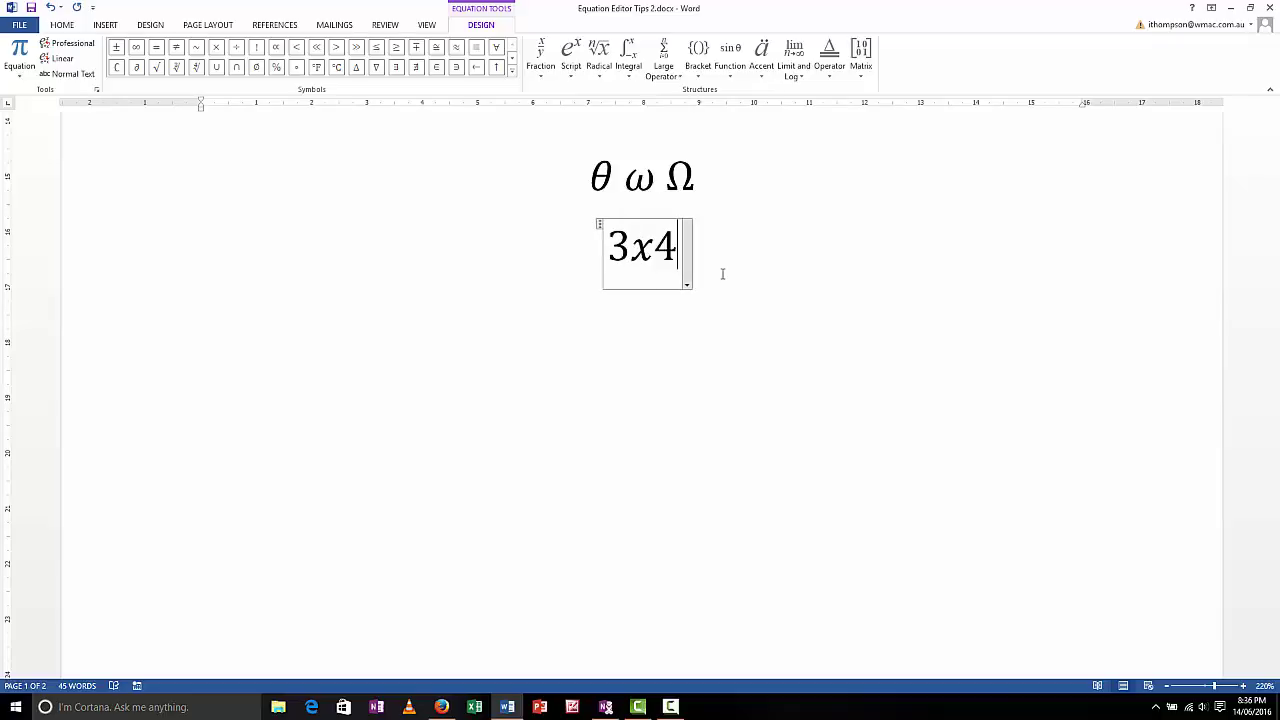
{"action": "key", "text": "BackSpace"}
{"action": "key", "text": "BackSpace"}
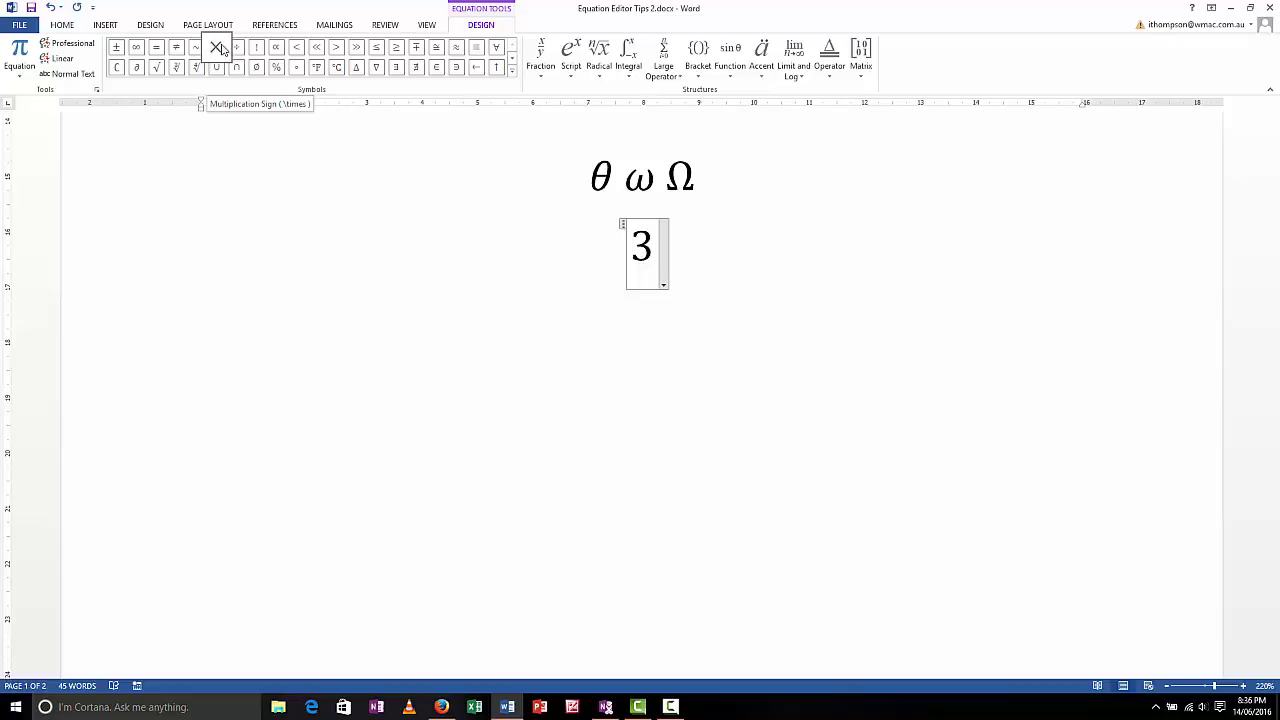
Clear the second equation and write 3 × 4 = 12 in it, using the code \times for the multiplication sign.
{"action": "left_click", "coordinate": [706, 237]}
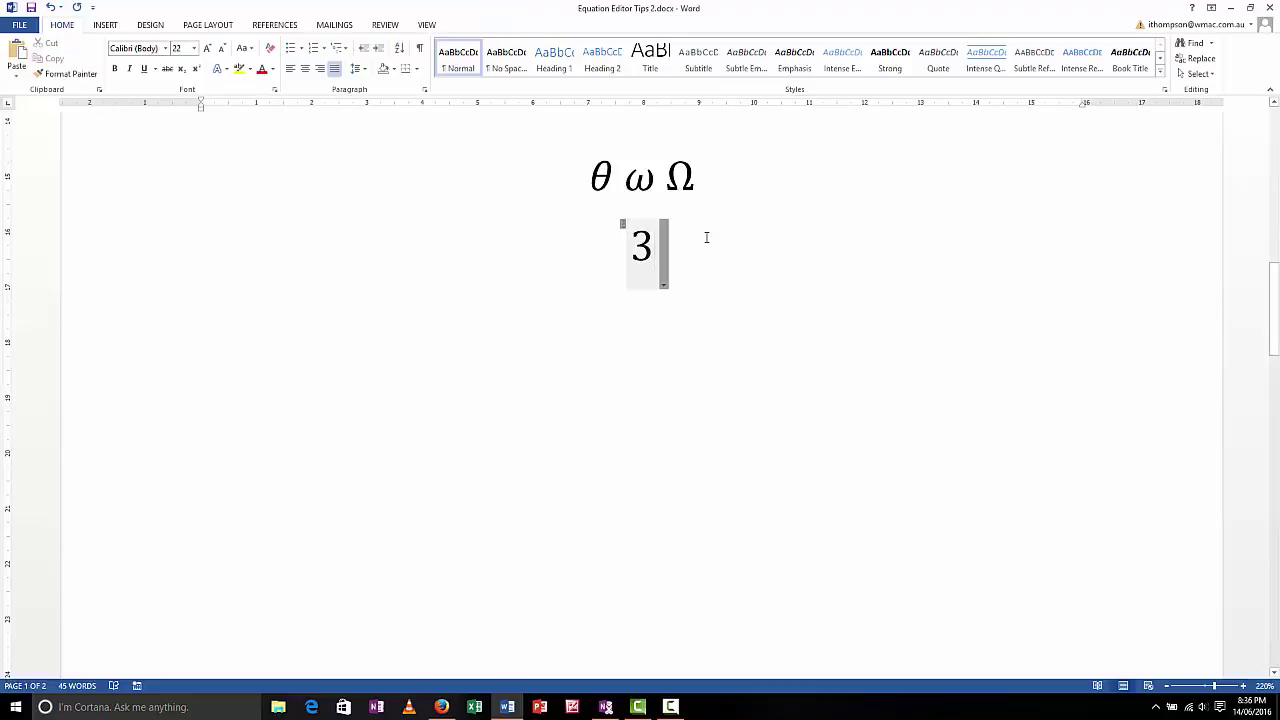
{"action": "key", "text": "BackSpace"}
{"action": "key", "text": "BackSpace"}
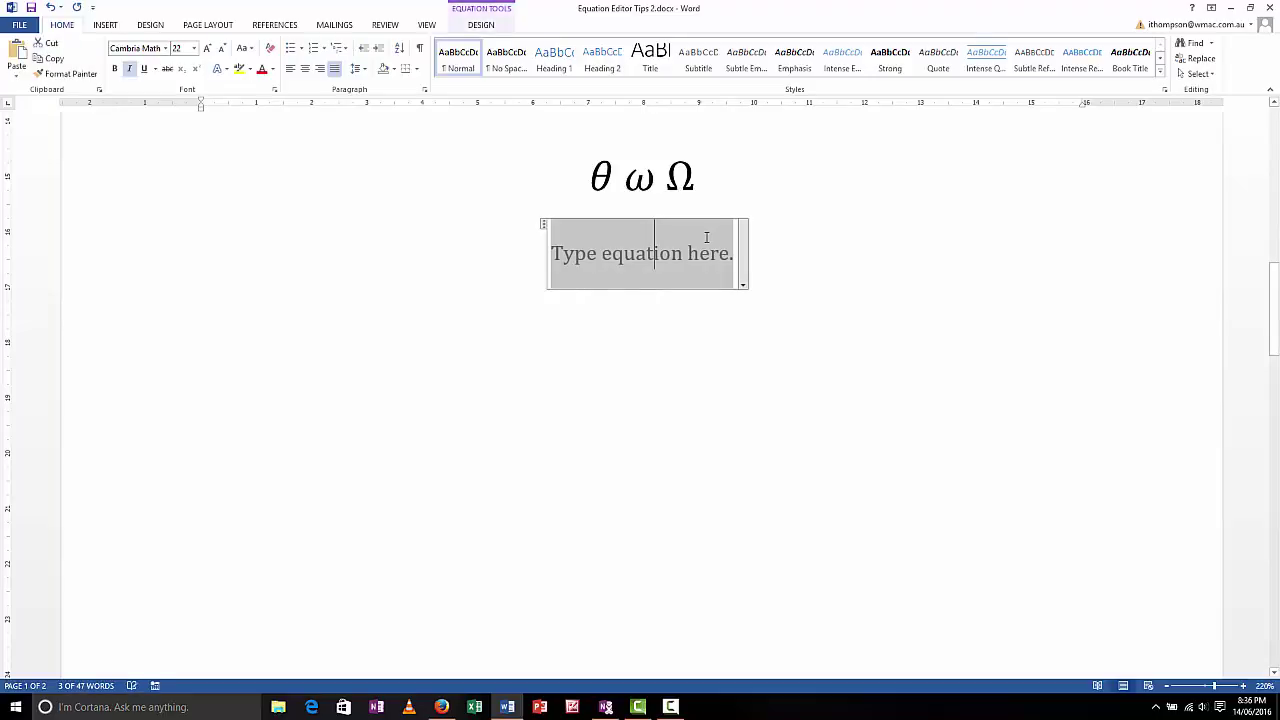
{"action": "type", "text": "3"}
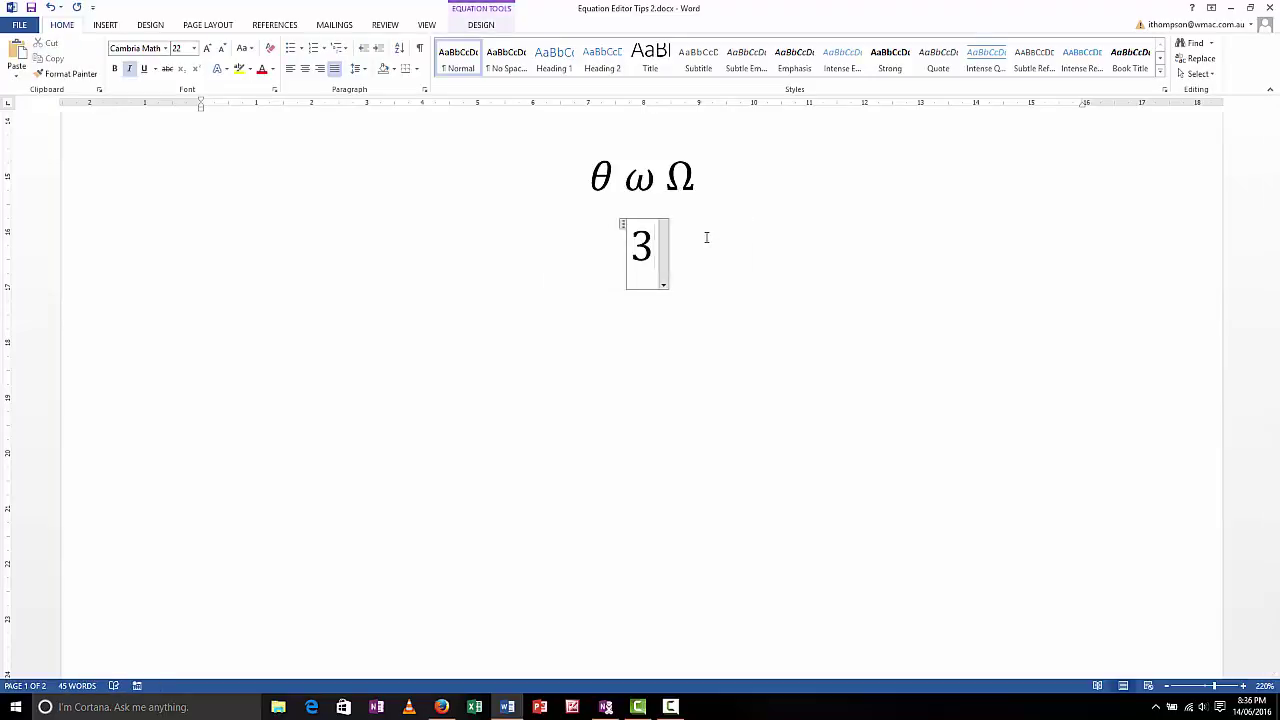
{"action": "type", "text": "\\times"}
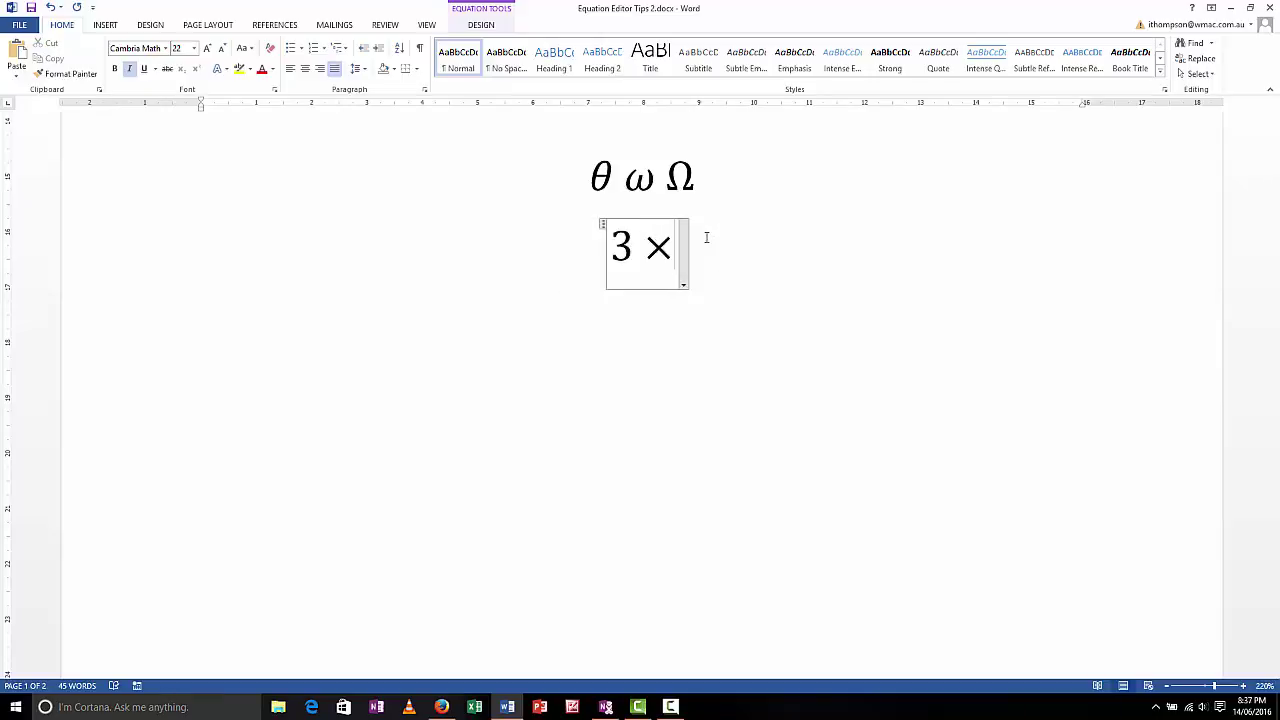
{"action": "type", "text": " 4=12"}
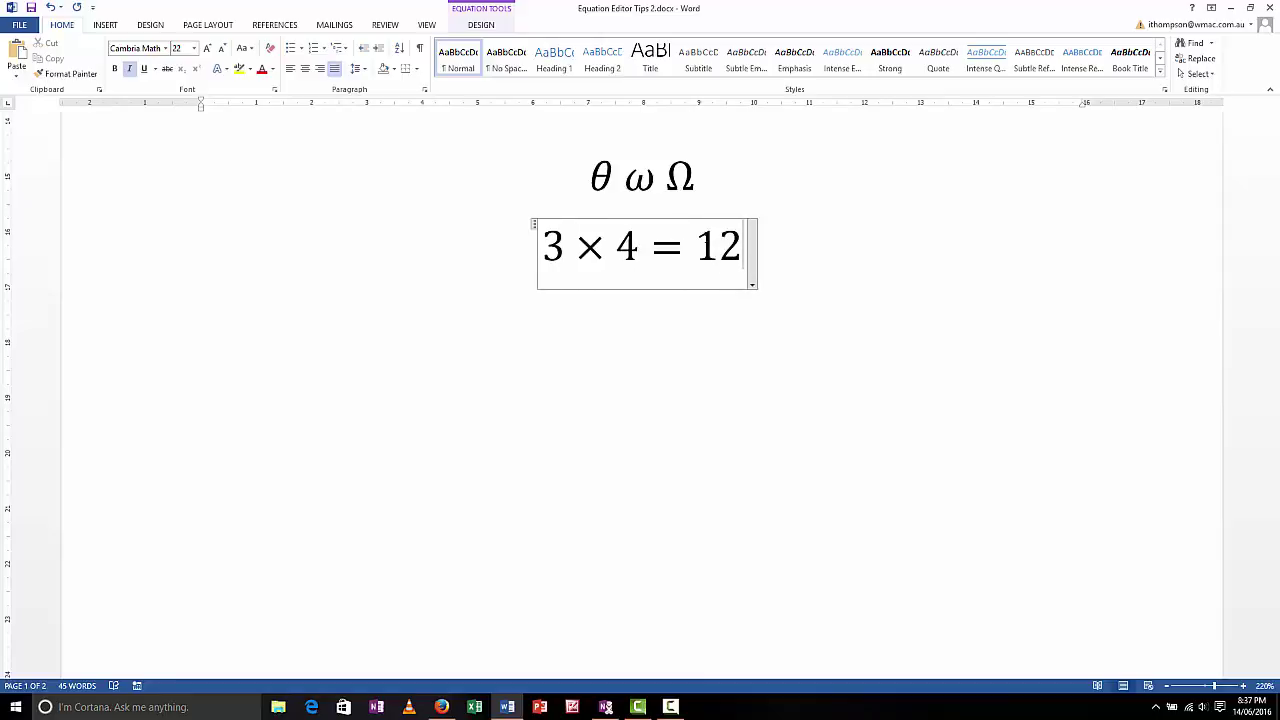
{"action": "key", "text": "Down"}
Leave a blank line below 3 × 4 = 12 and insert an equation with the ∴ symbol using the code \therefore.
{"action": "key", "text": "Return"}
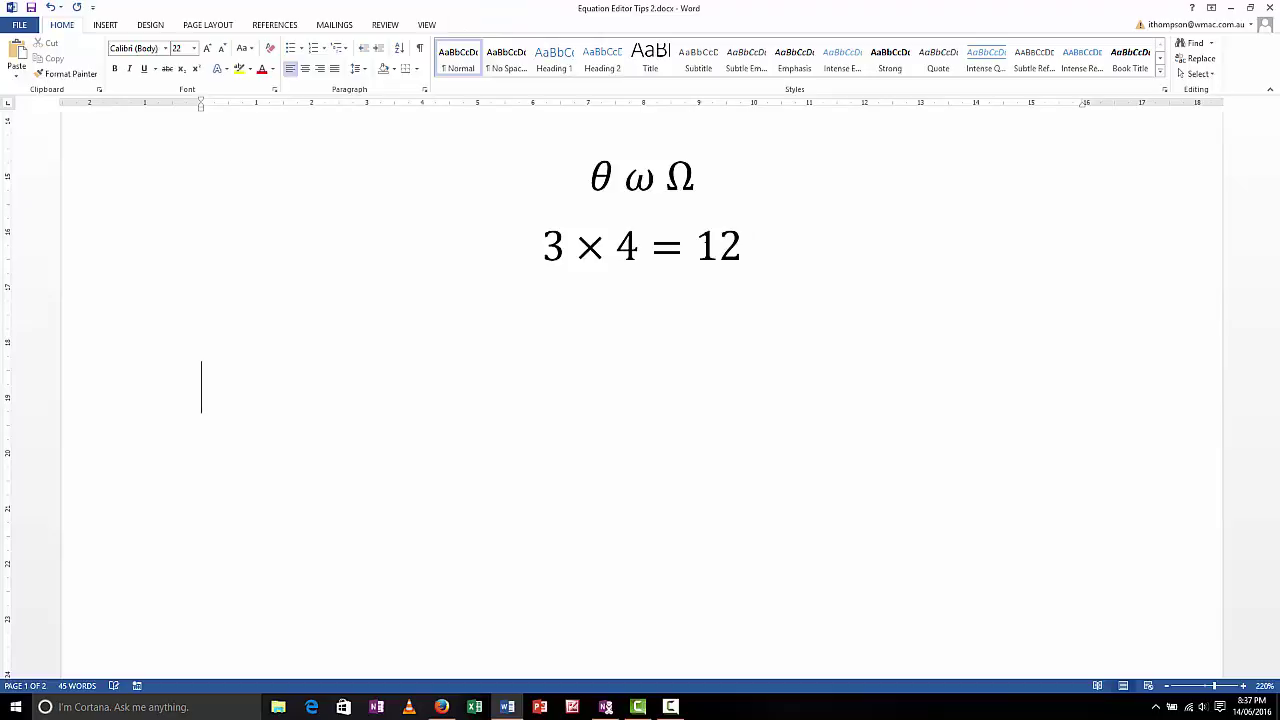
{"action": "key", "text": "alt+equal"}
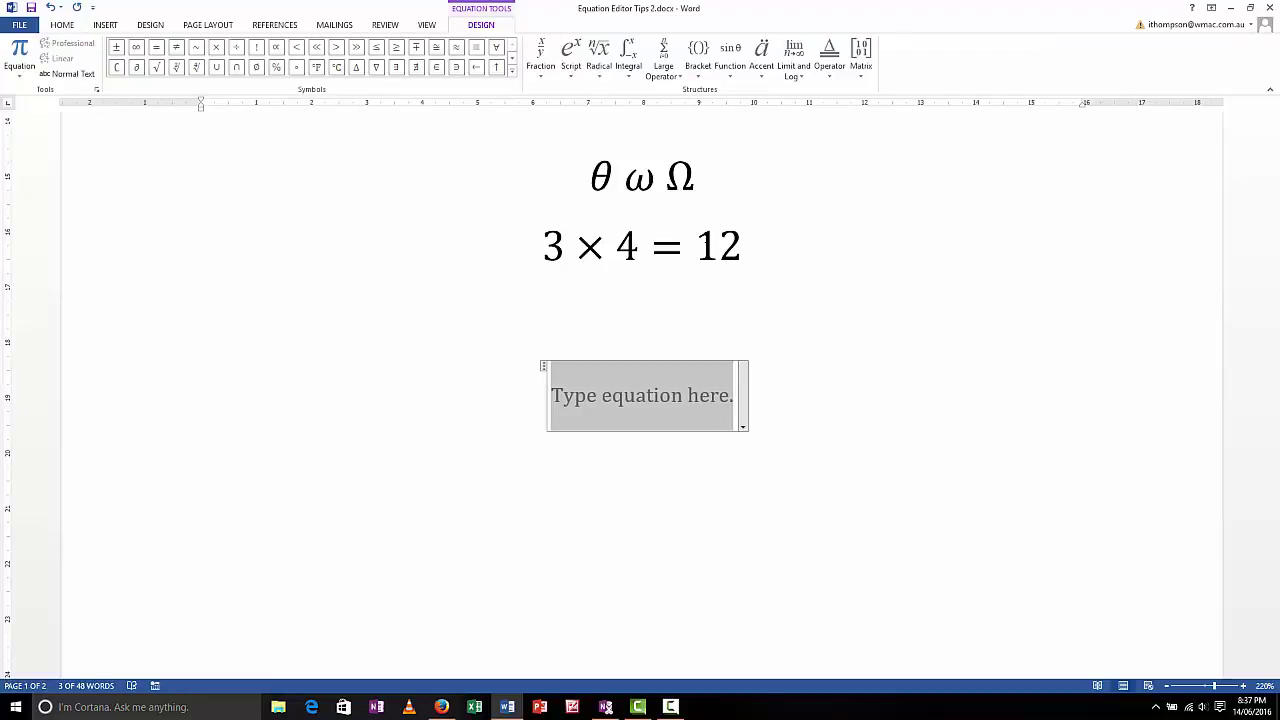
{"action": "type", "text": "\\"}
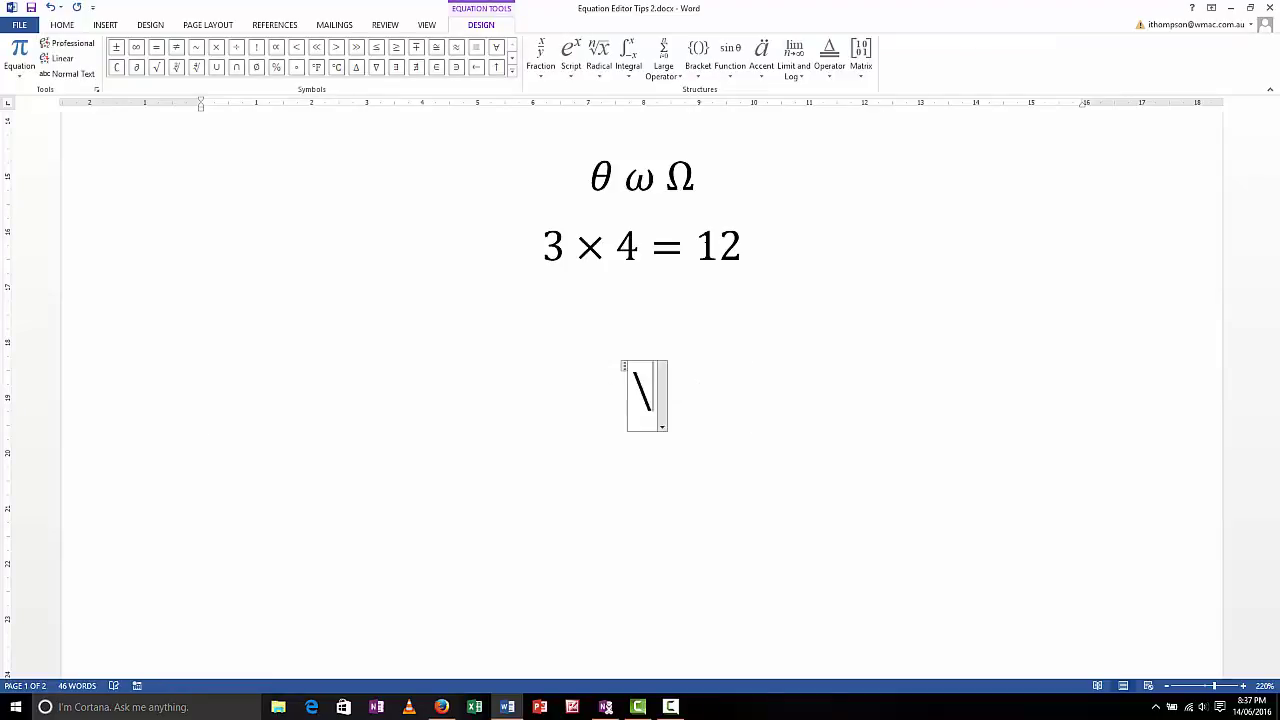
{"action": "type", "text": "therefore"}
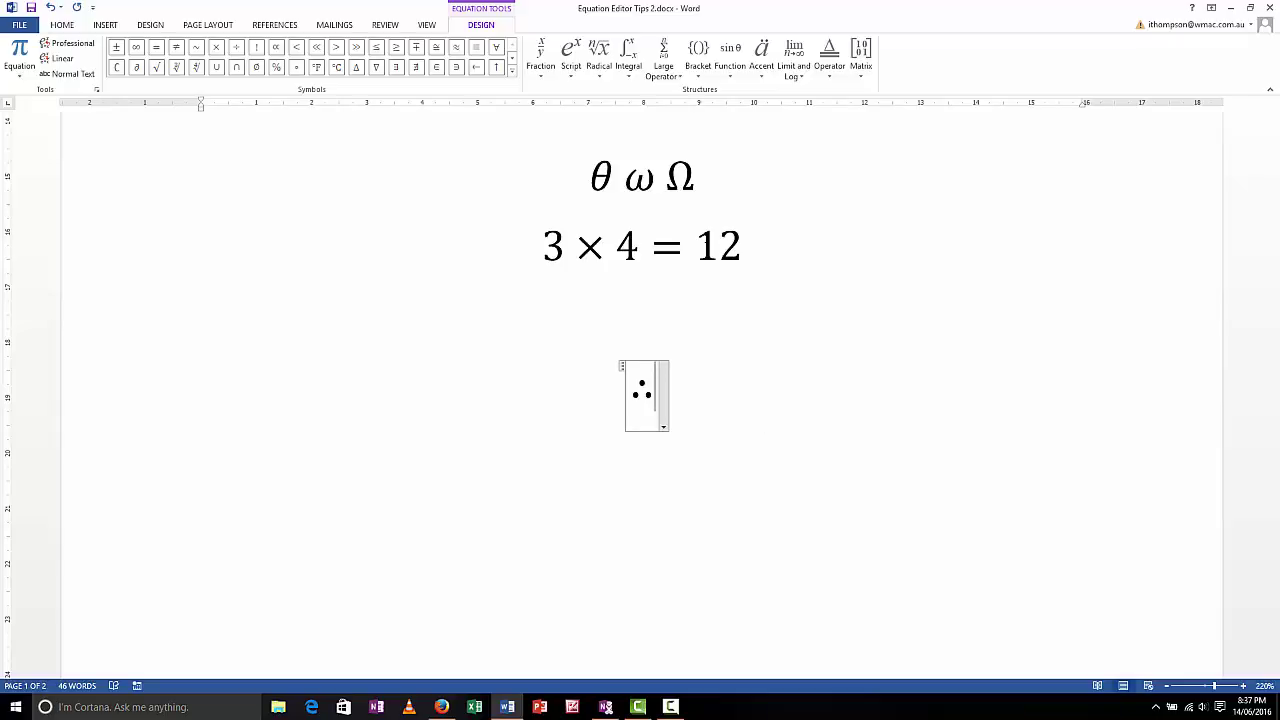
{"action": "key", "text": "Return"}
Insert an equation below the ∴ symbol, enter a division sign with the code \div, and delete the sign.
{"action": "key", "text": "alt+equal"}
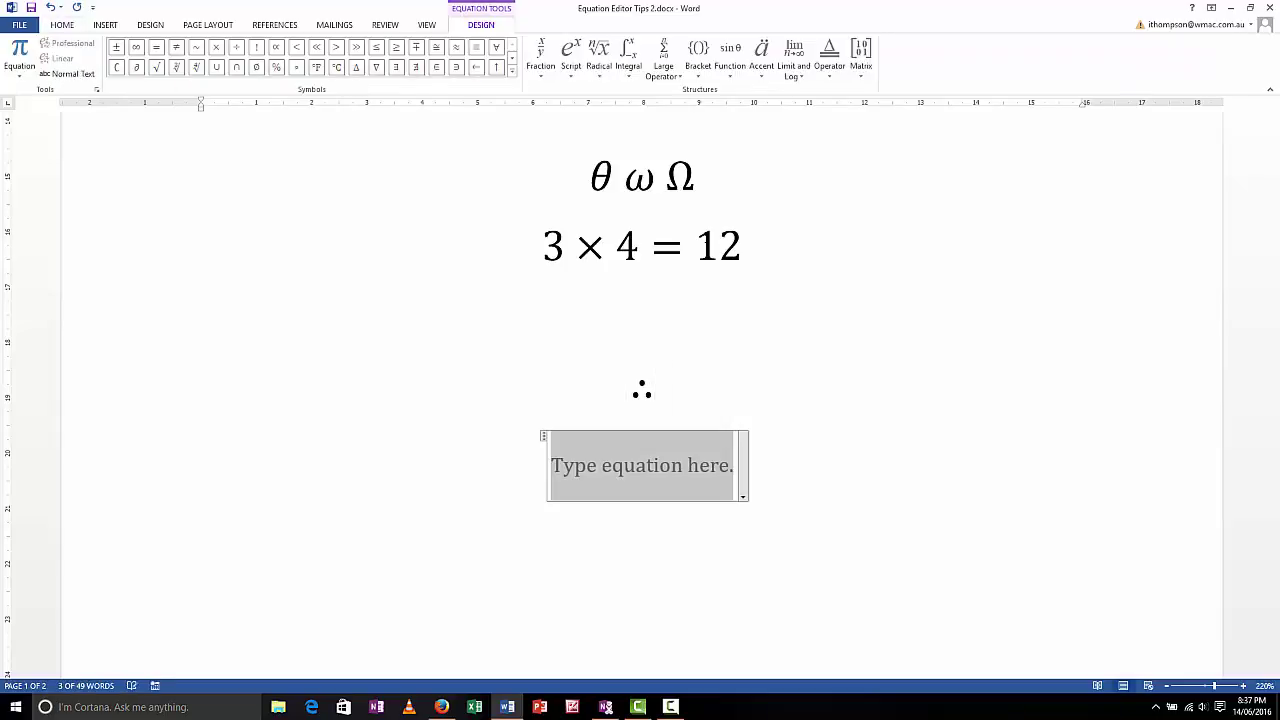
{"action": "type", "text": "\\div"}
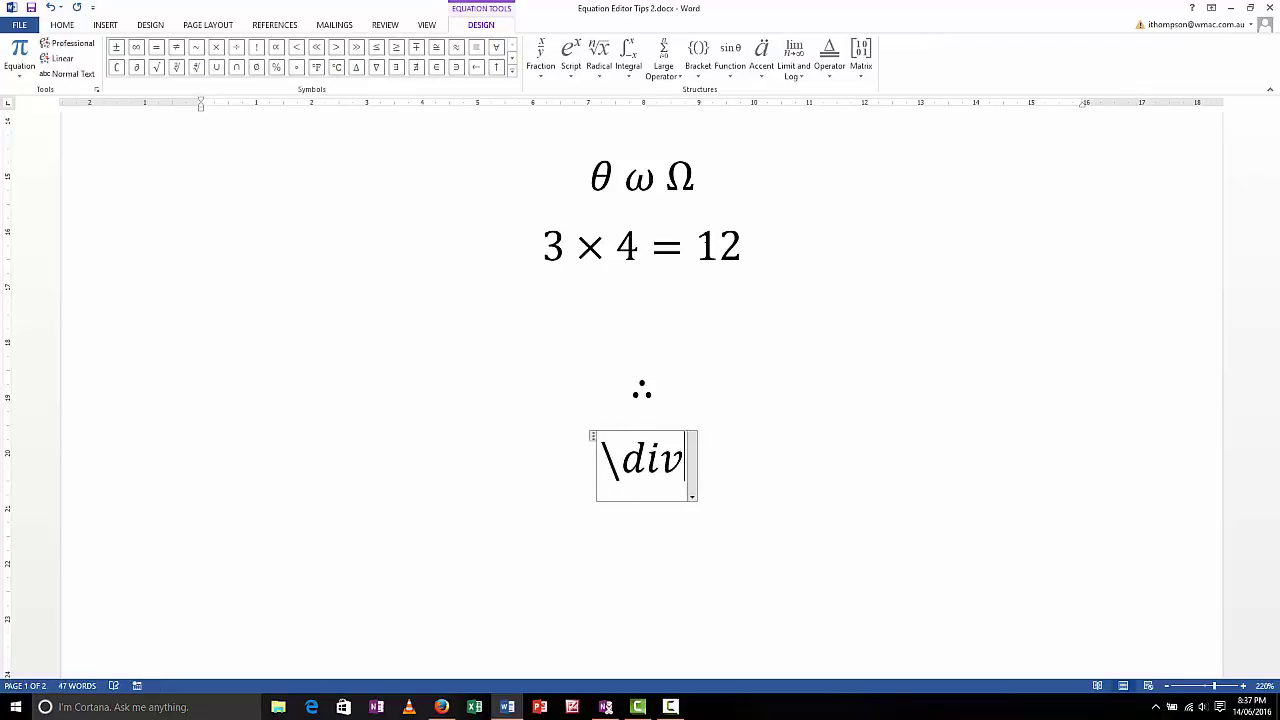
{"action": "key", "text": "space"}
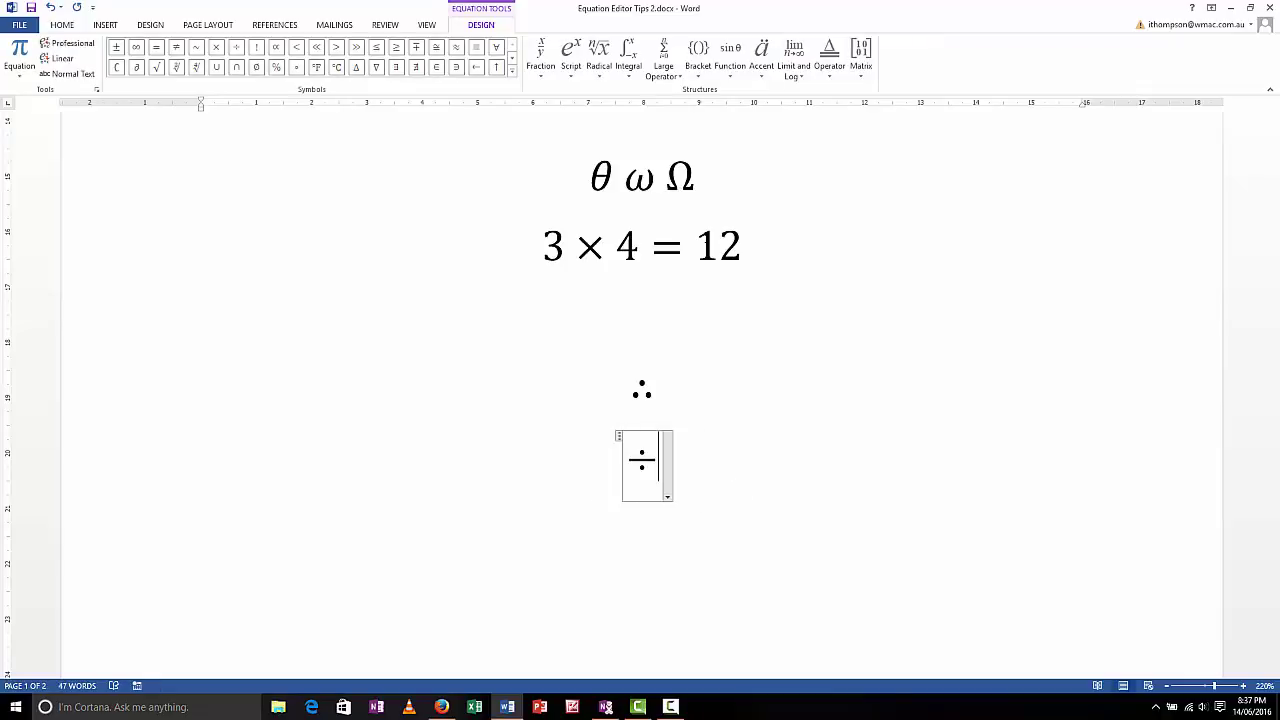
{"action": "key", "text": "BackSpace"}
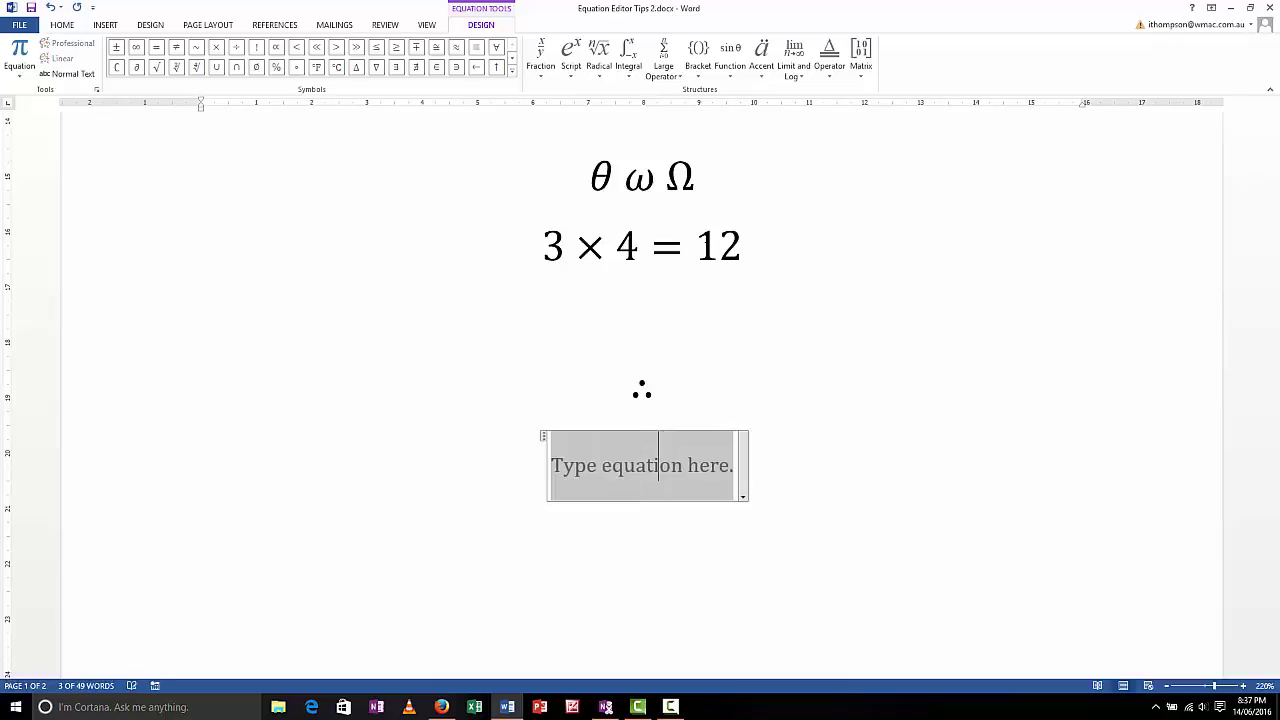
Try the code \divide in the empty equation, and shorten it to \div for the ÷ sign.
{"action": "type", "text": "\\divide"}
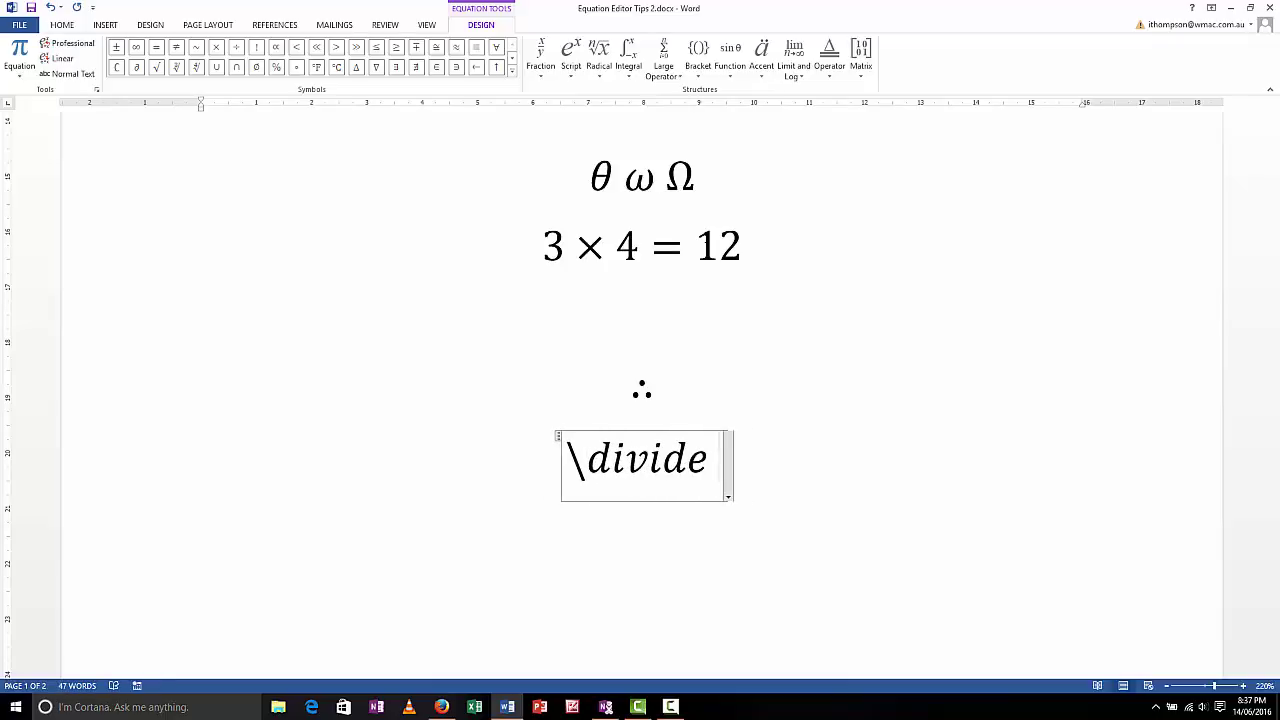
{"action": "key", "text": "BackSpace"}
{"action": "key", "text": "BackSpace"}
{"action": "key", "text": "BackSpace"}
{"action": "key", "text": "BackSpace"}
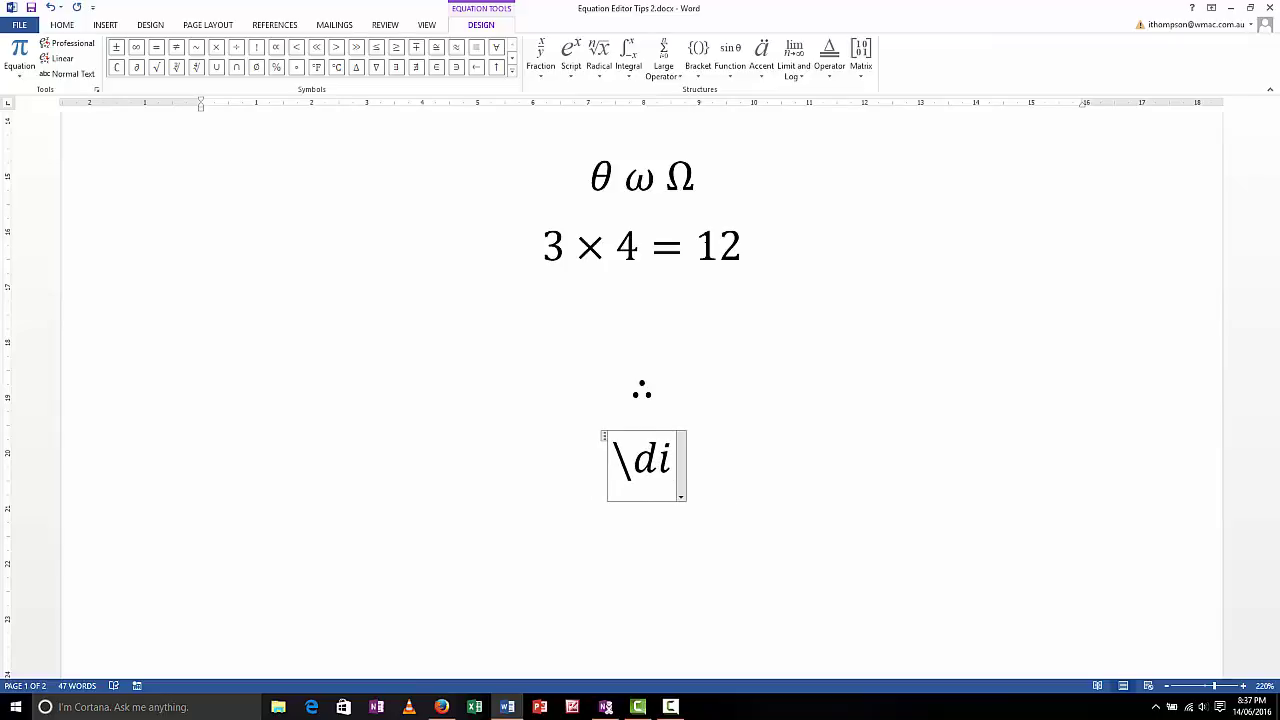
{"action": "type", "text": "v"}
{"action": "key", "text": "space"}
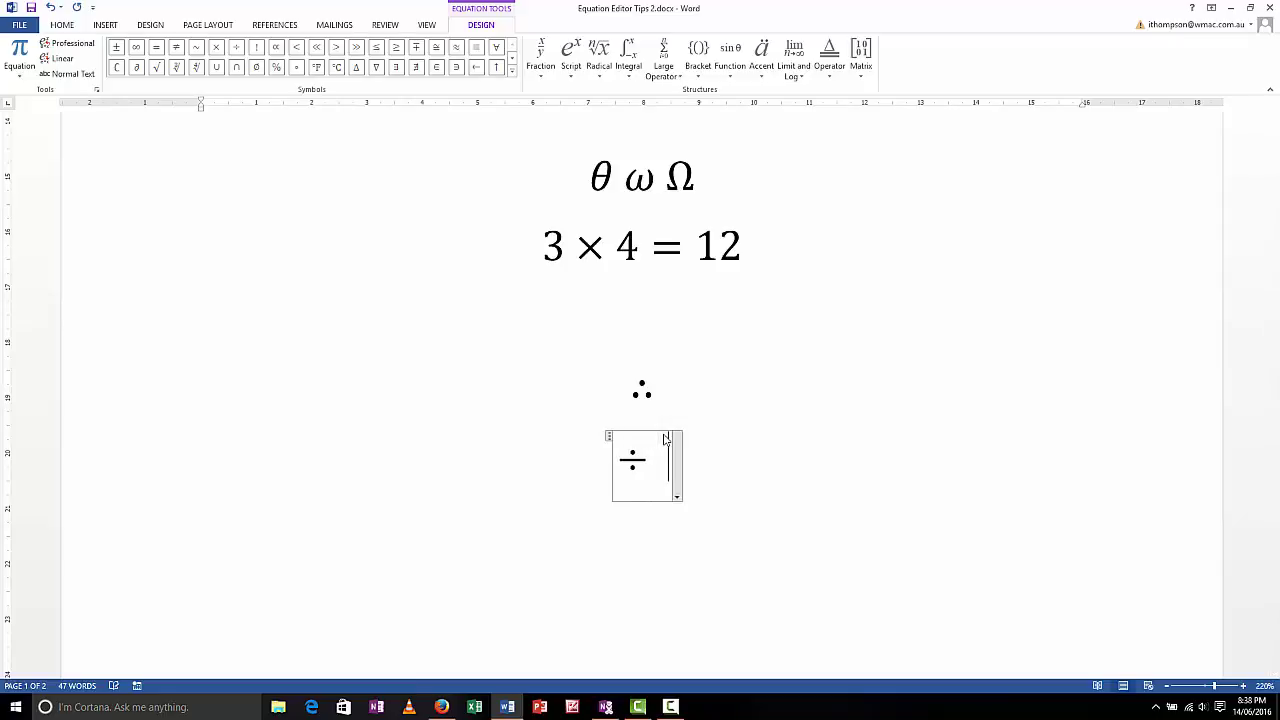
Add 45°C after the ÷ sign using the code \degc, followed by a separate ° symbol using \degree.
{"action": "type", "text": "45"}
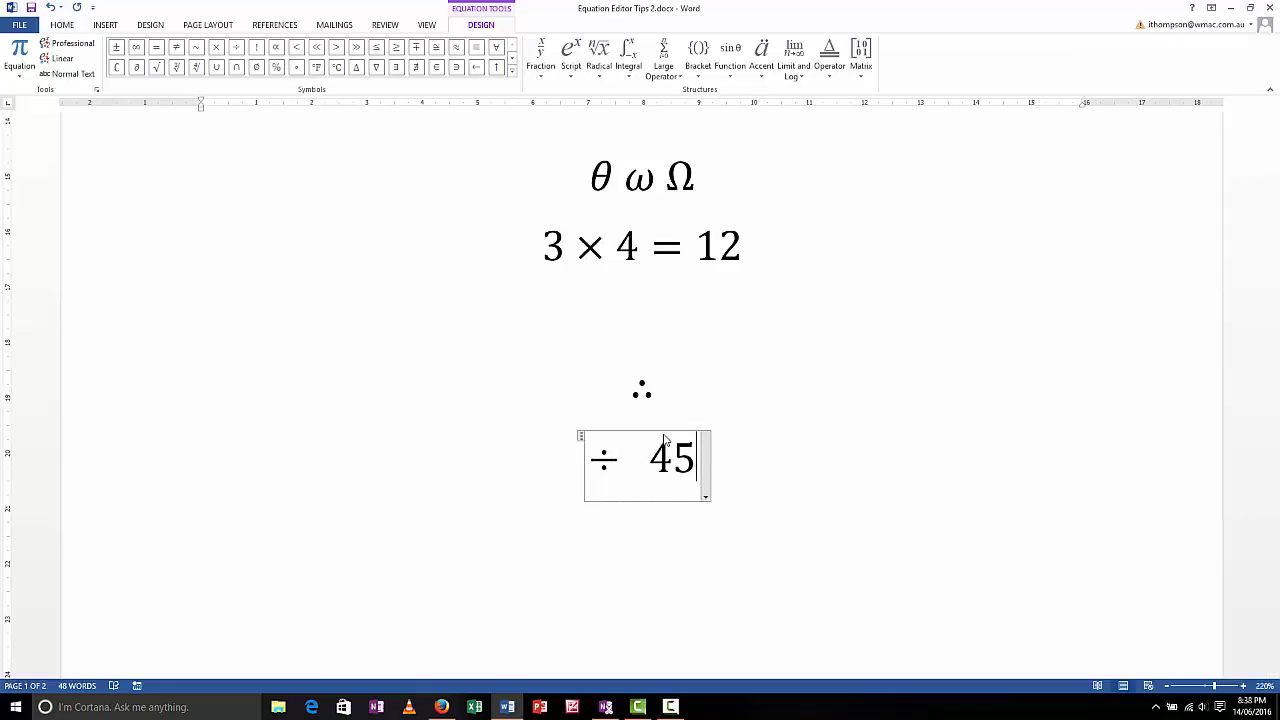
{"action": "type", "text": "\\deg"}
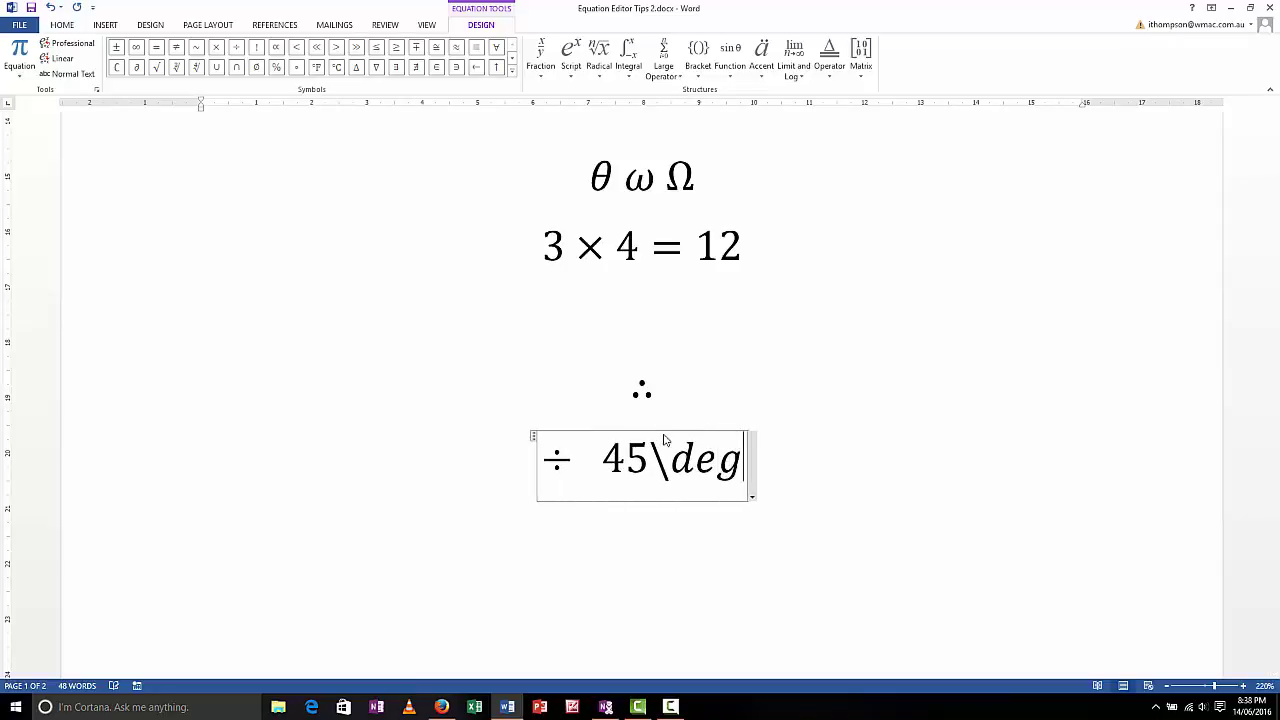
{"action": "type", "text": "c "}
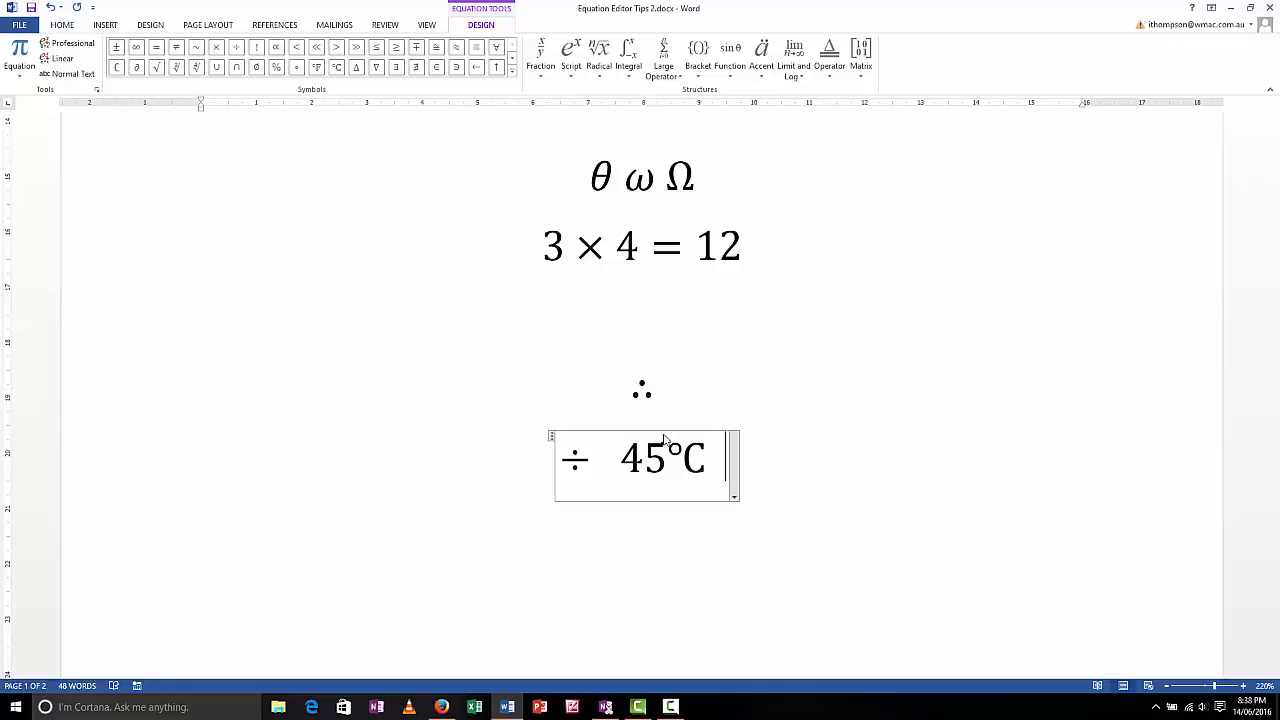
{"action": "type", "text": " \\degr"}
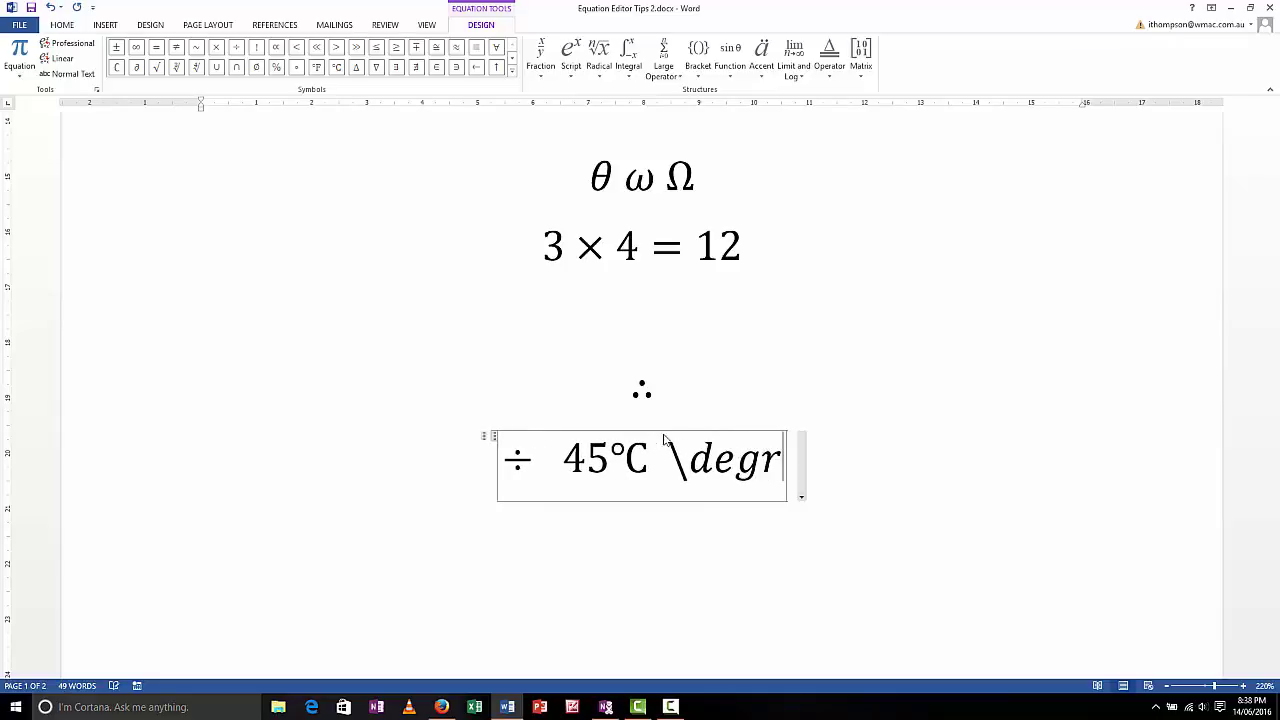
{"action": "type", "text": "ee"}
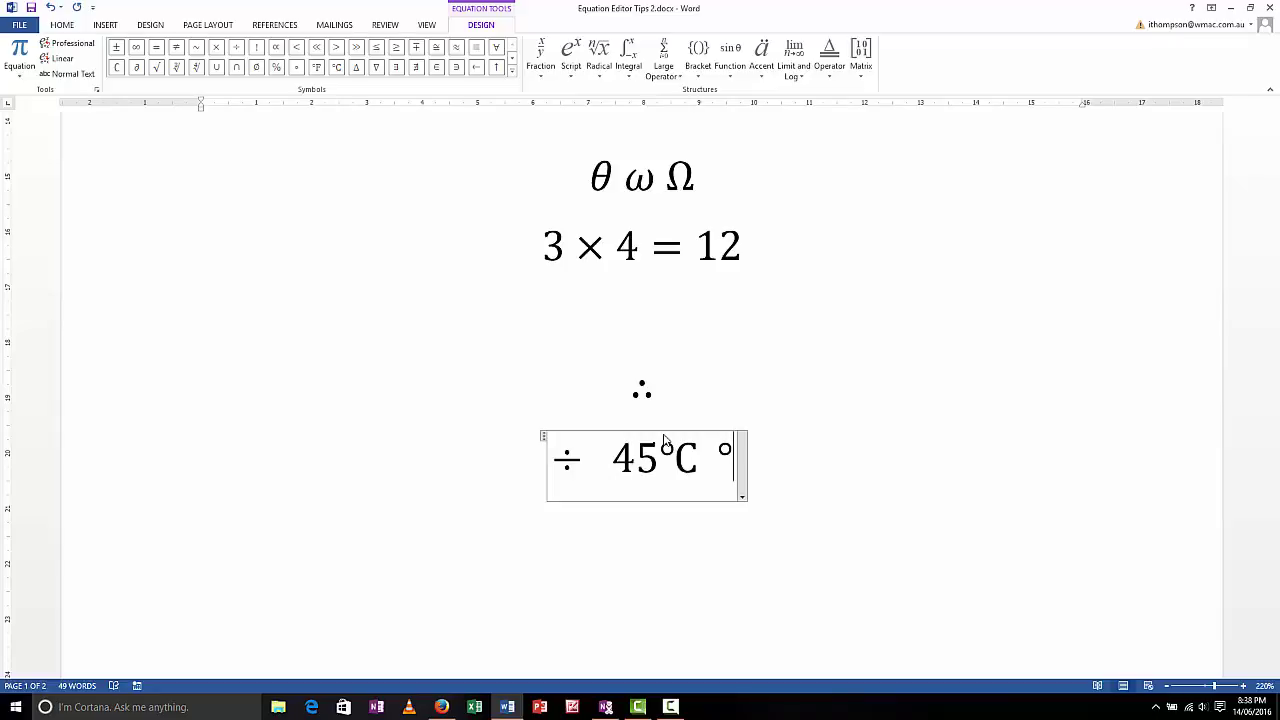
Insert an equation below the ÷ 45°C line and enter ∞ with the code \infty, followed by ∵ with \because.
{"action": "key", "text": "Right"}
{"action": "key", "text": "Return"}
{"action": "key", "text": "alt+equal"}
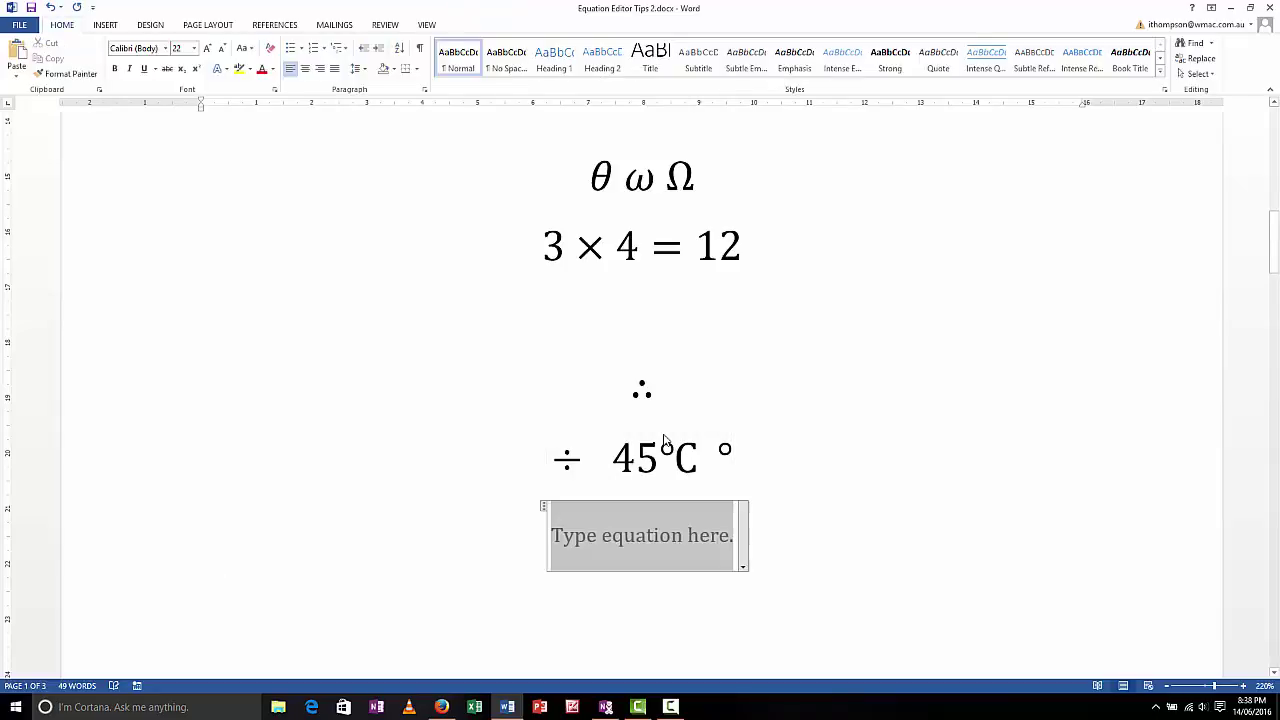
{"action": "type", "text": "\\infty"}
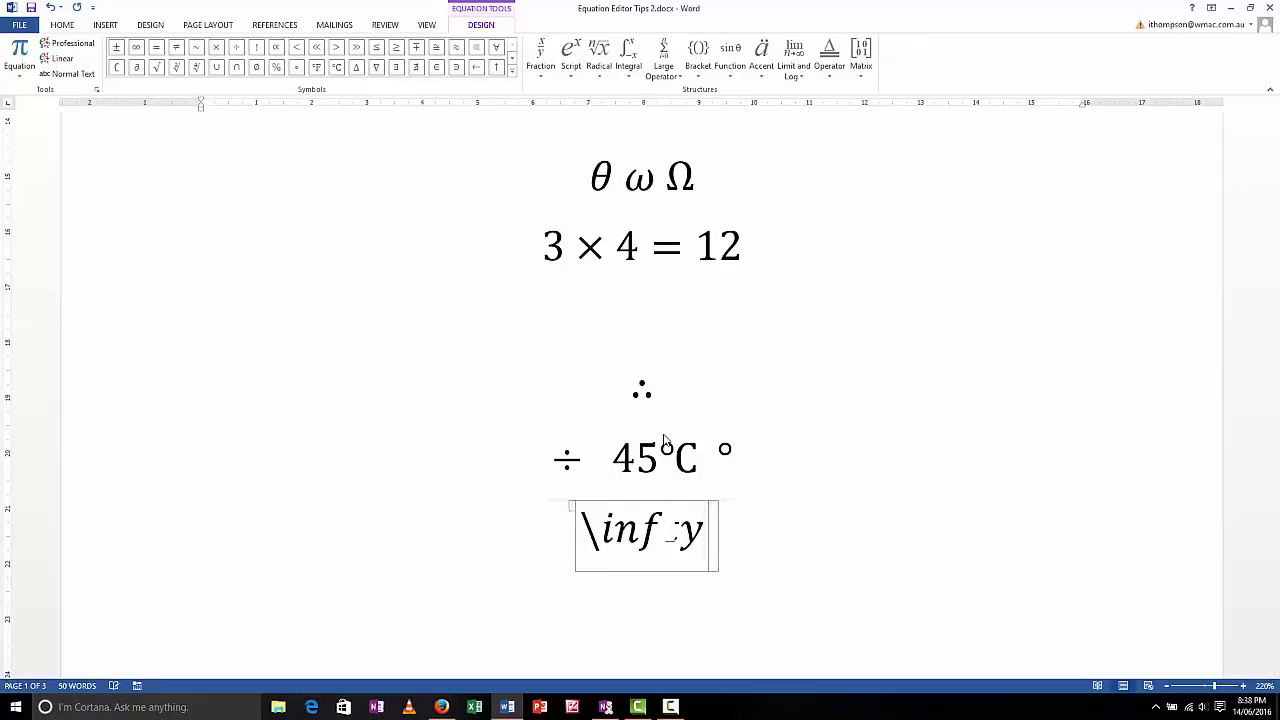
{"action": "key", "text": "space"}
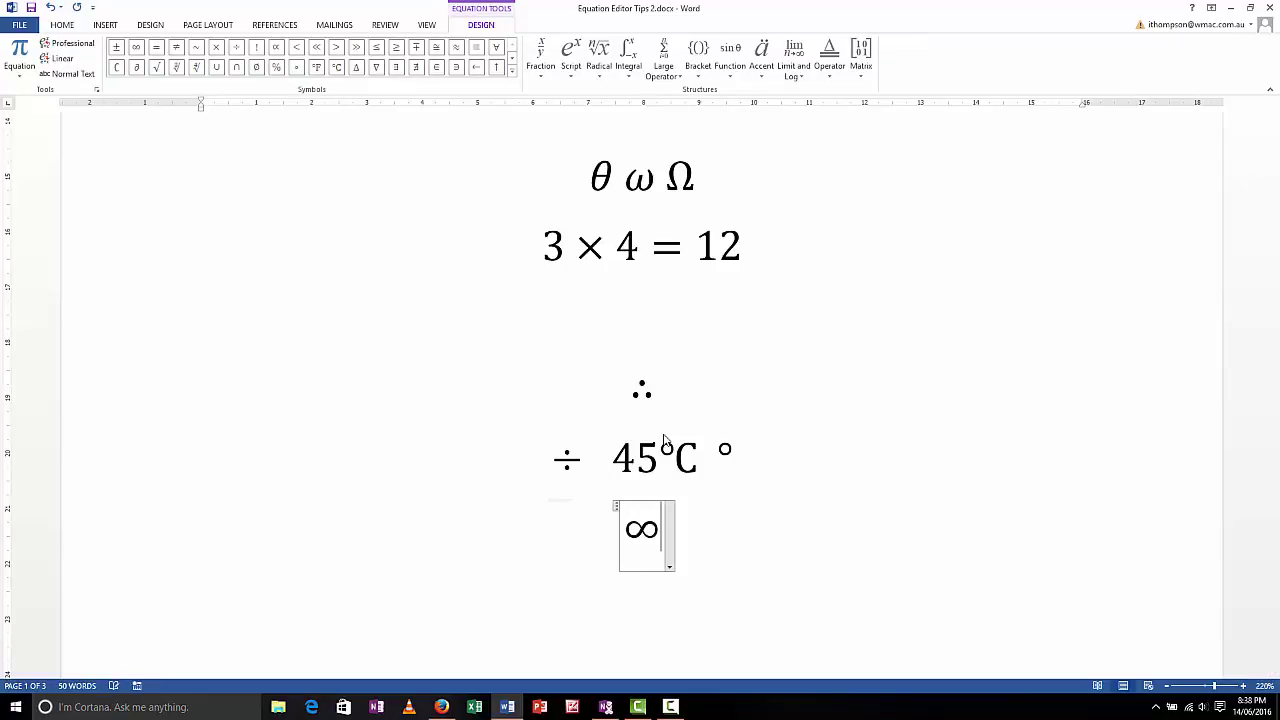
{"action": "type", "text": "\\"}
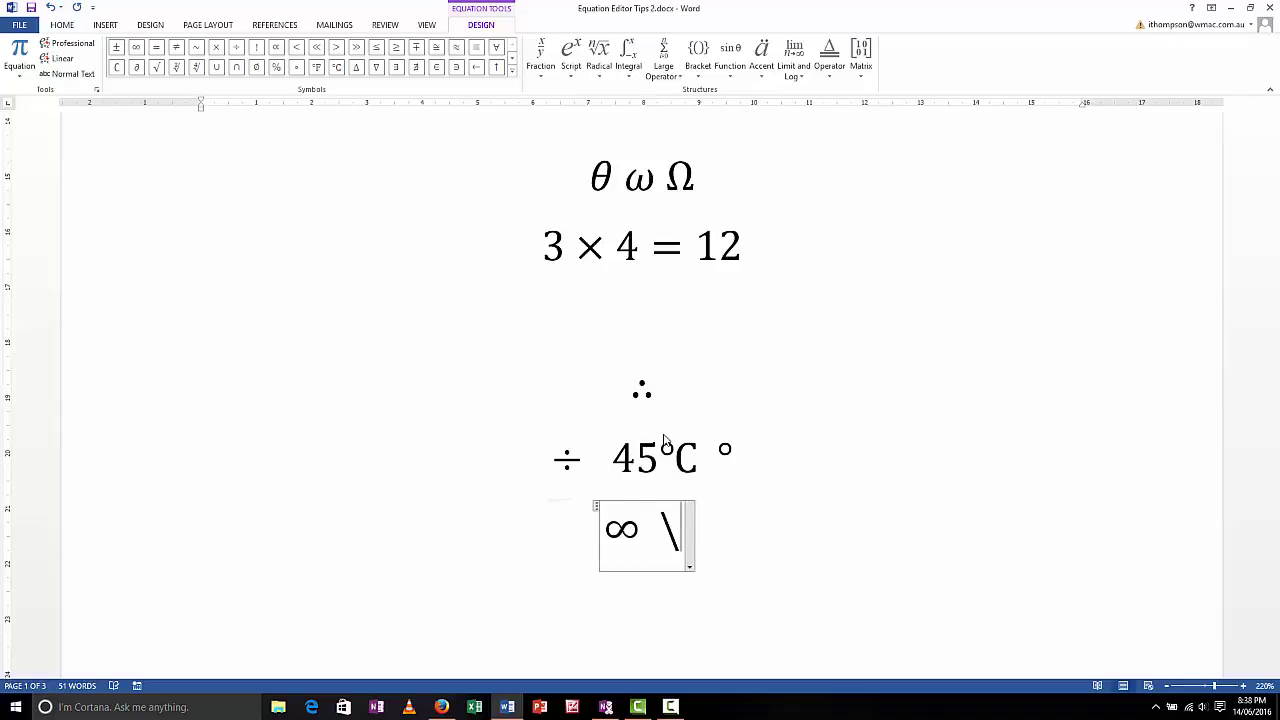
{"action": "type", "text": "because"}
{"action": "key", "text": "space"}
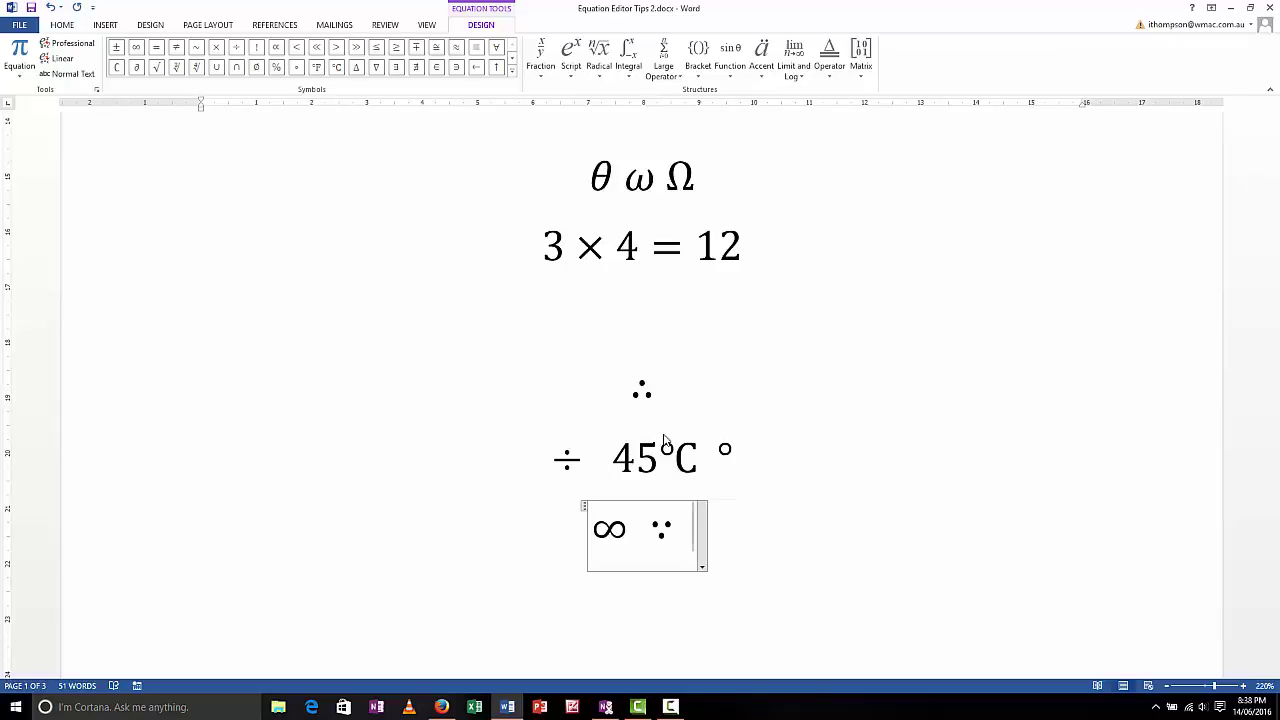
Add ≈ with the code \approx and ≡ with \equiv after the ∵ sign, and finish the equation line.
{"action": "type", "text": "\\"}
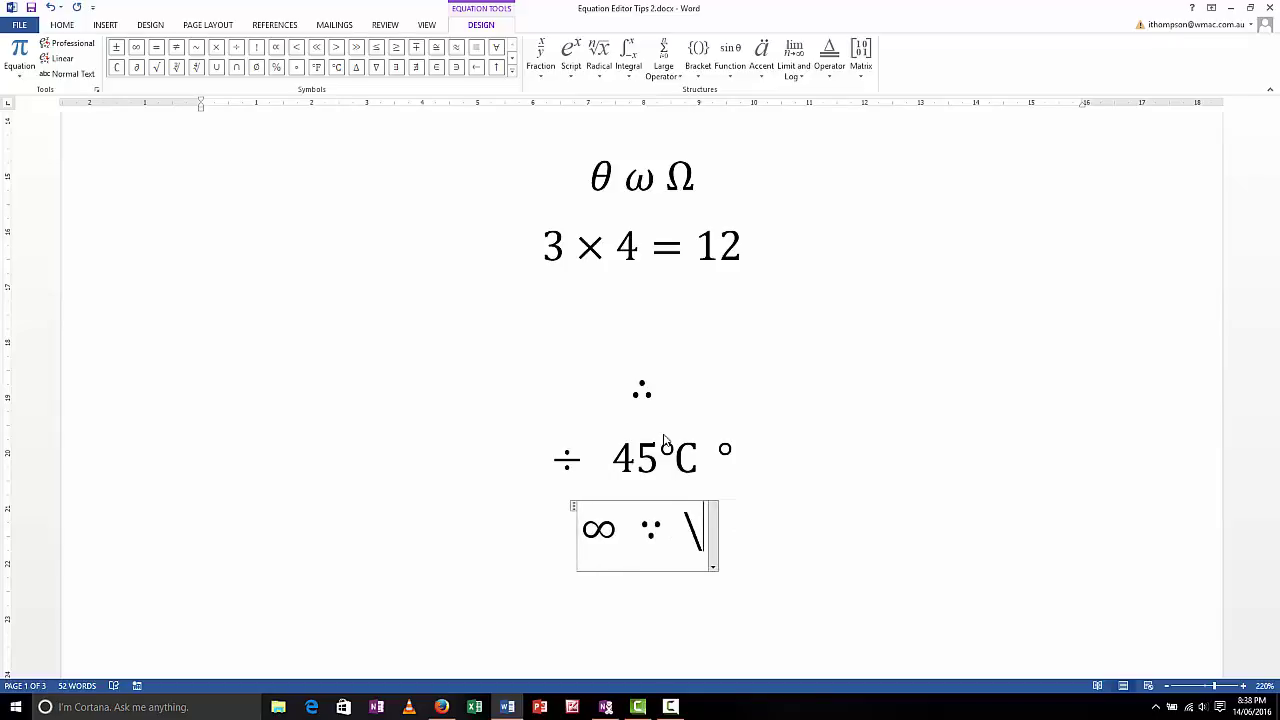
{"action": "type", "text": "app"}
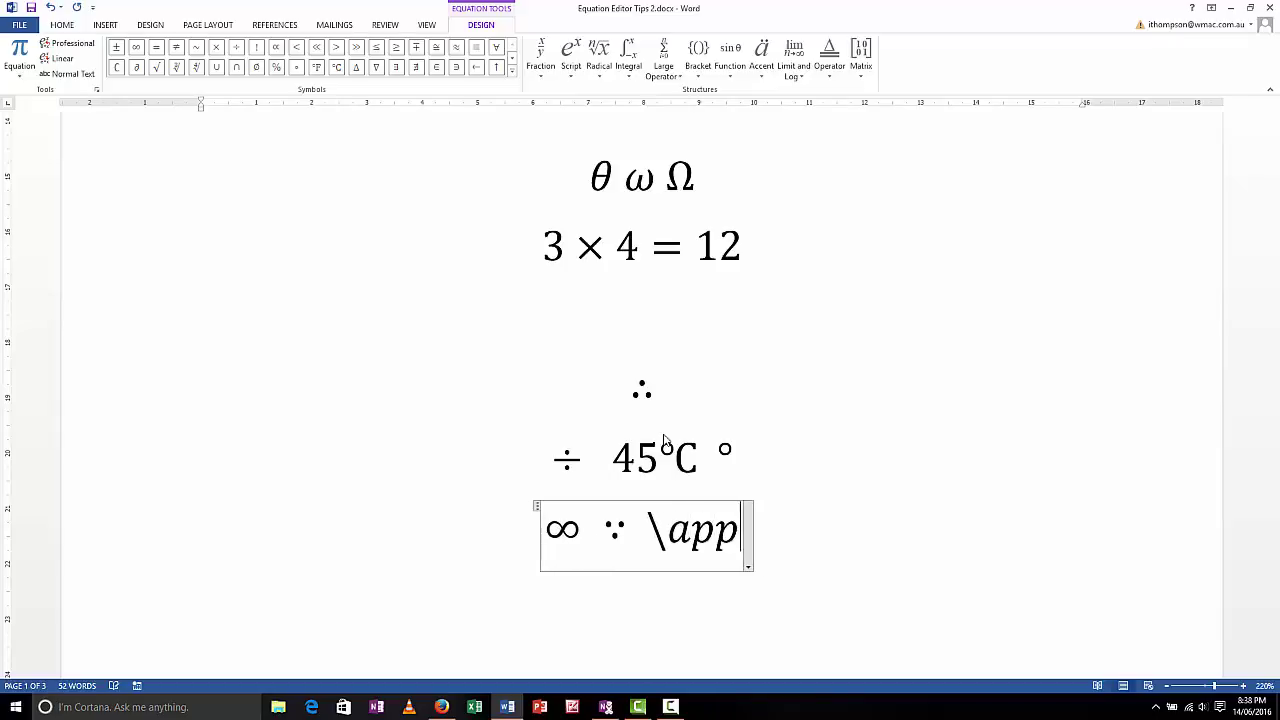
{"action": "type", "text": "rox "}
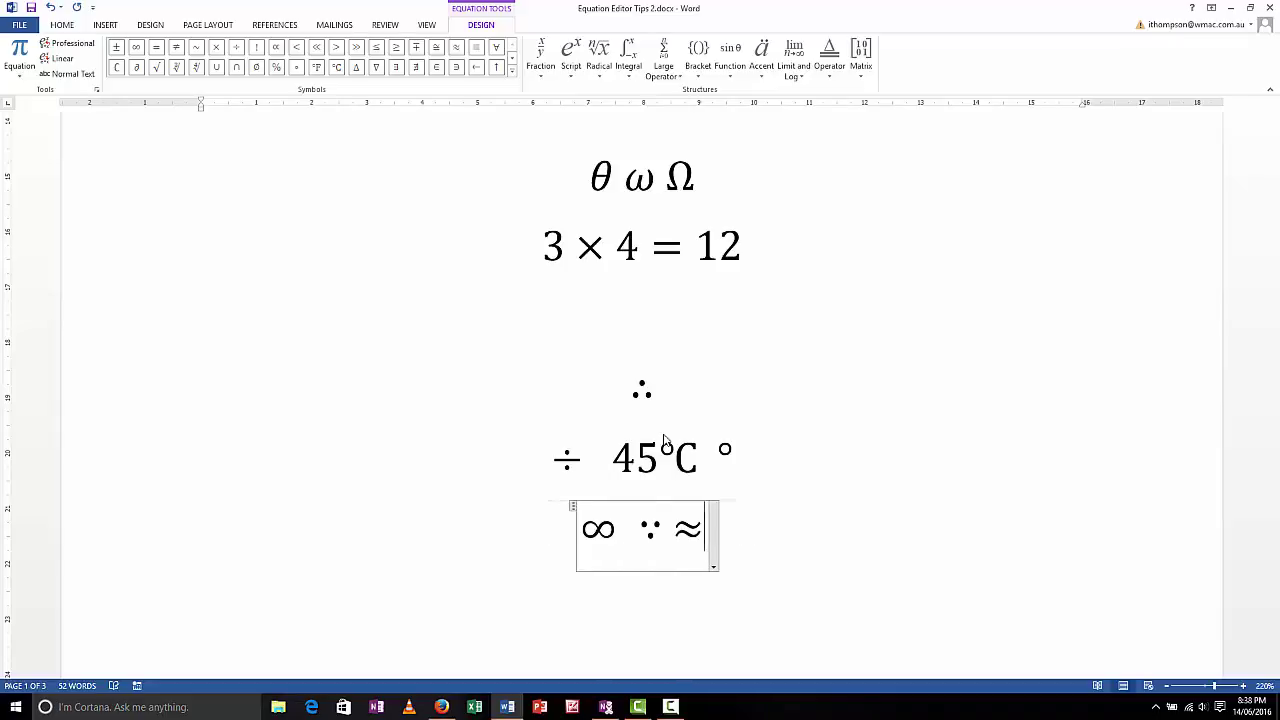
{"action": "type", "text": " \\"}
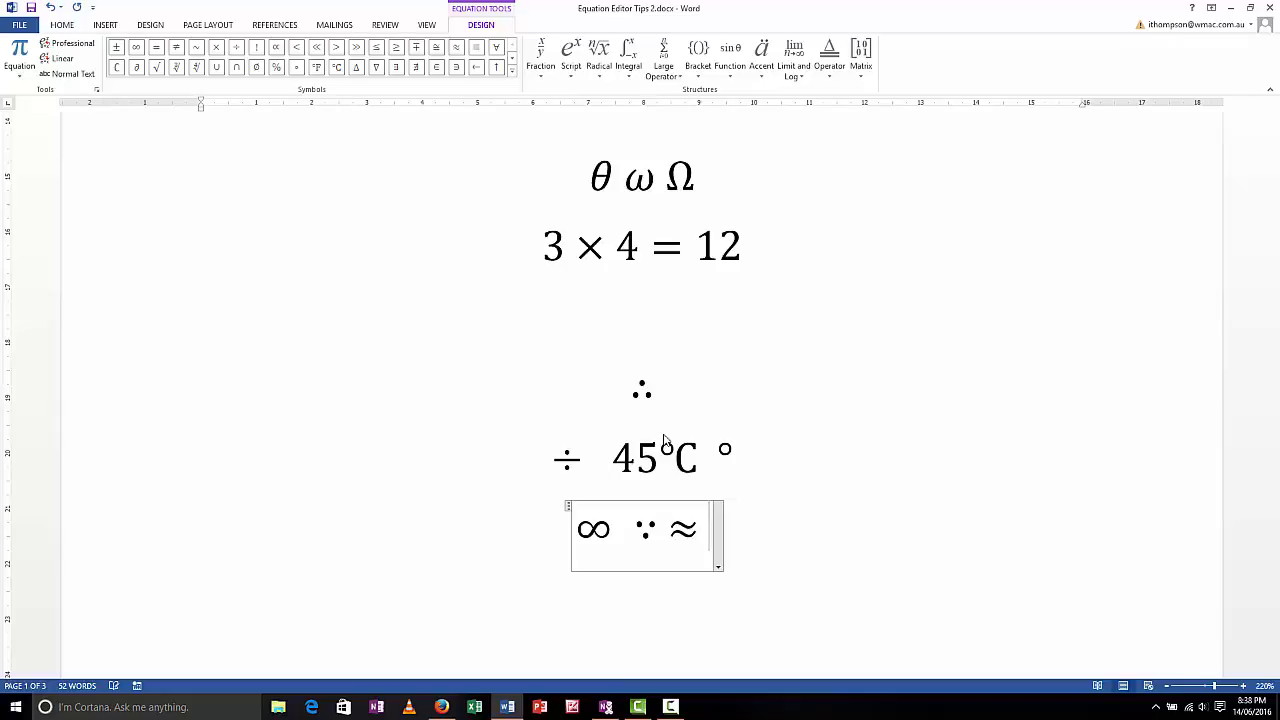
{"action": "type", "text": "equ"}
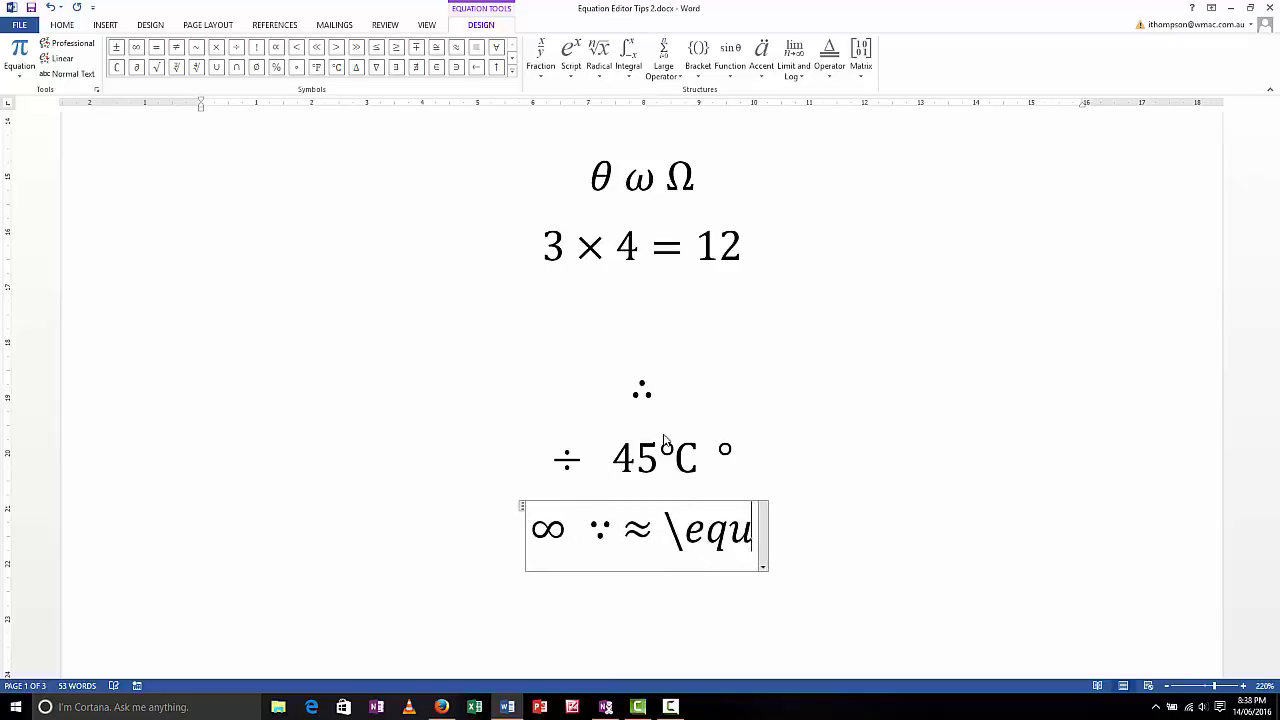
{"action": "type", "text": "iv"}
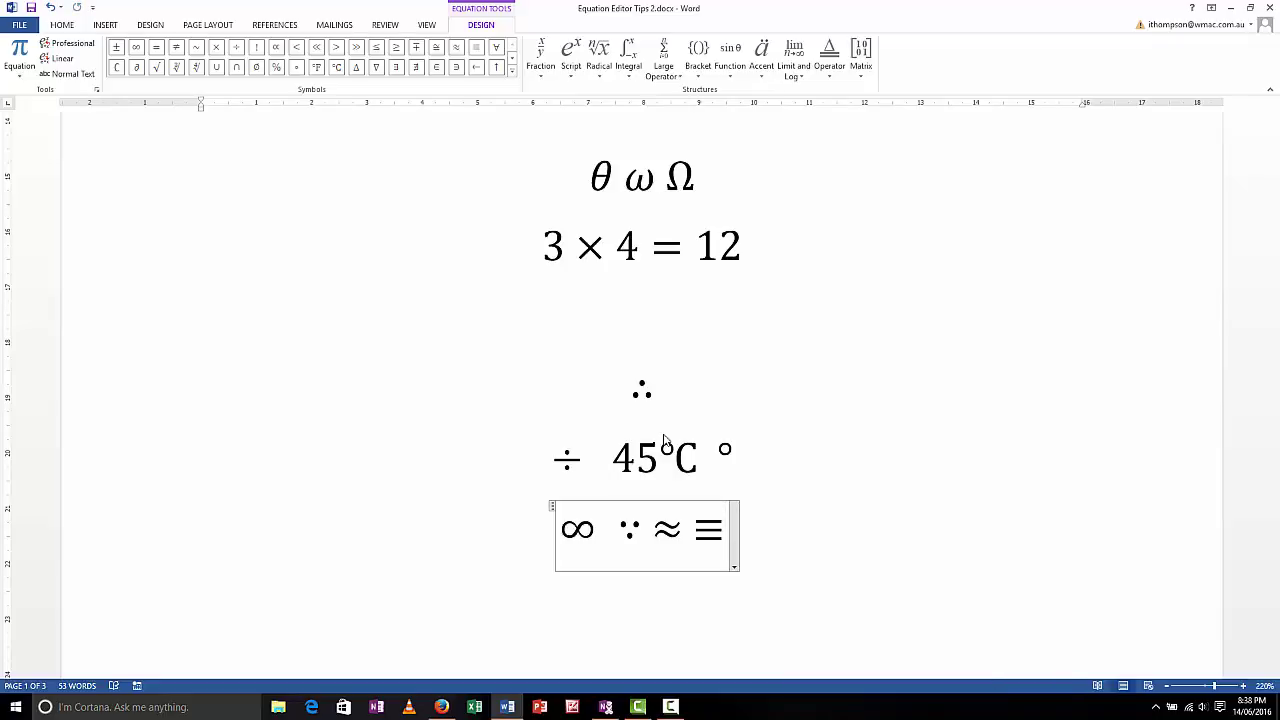
{"action": "key", "text": "Return"}
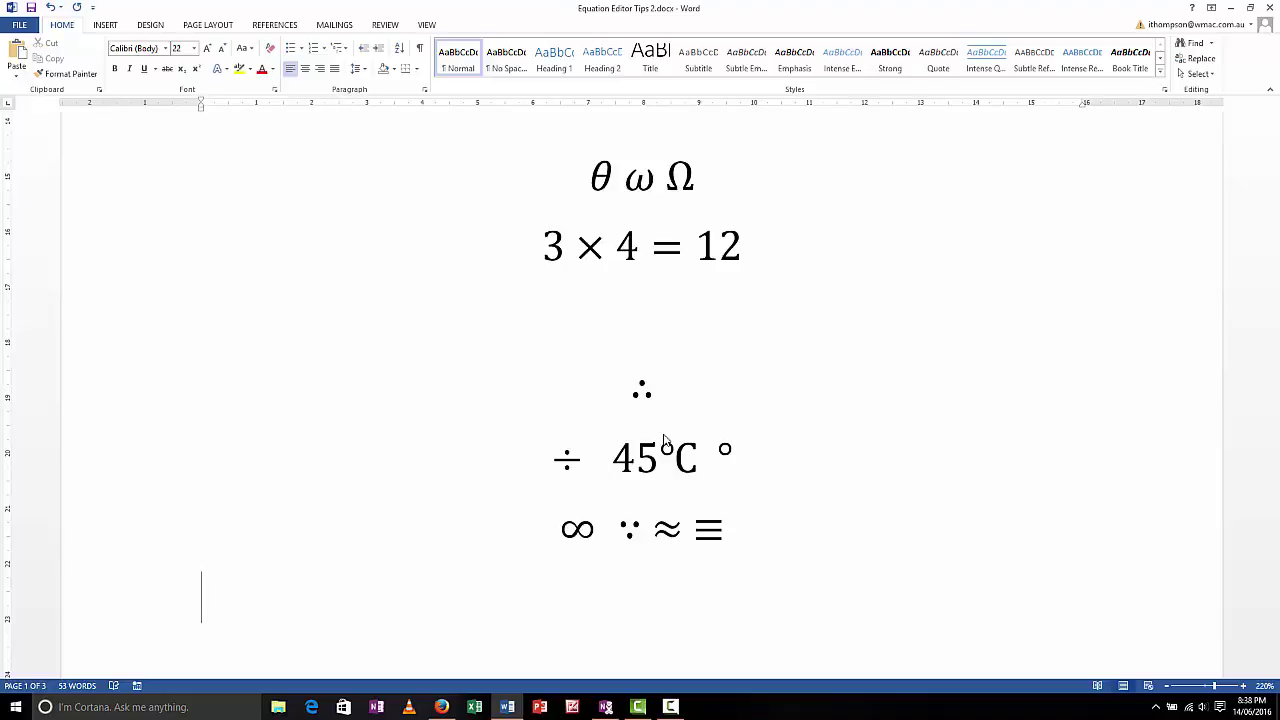
Insert an equation below the ∞ ∵ ≈ ≡ line and enter √16 = 4 using the code \sqrt for the radical.
{"action": "key", "text": "alt+equal"}
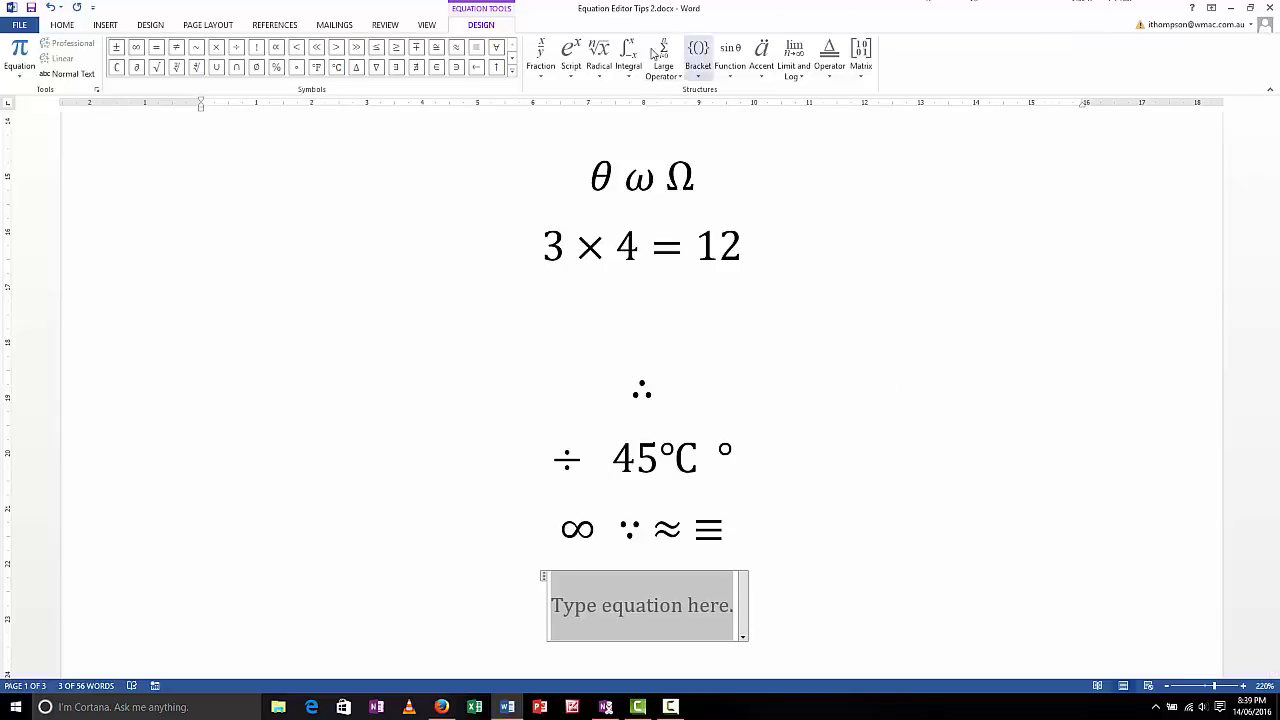
{"action": "left_click", "coordinate": [600, 76]}
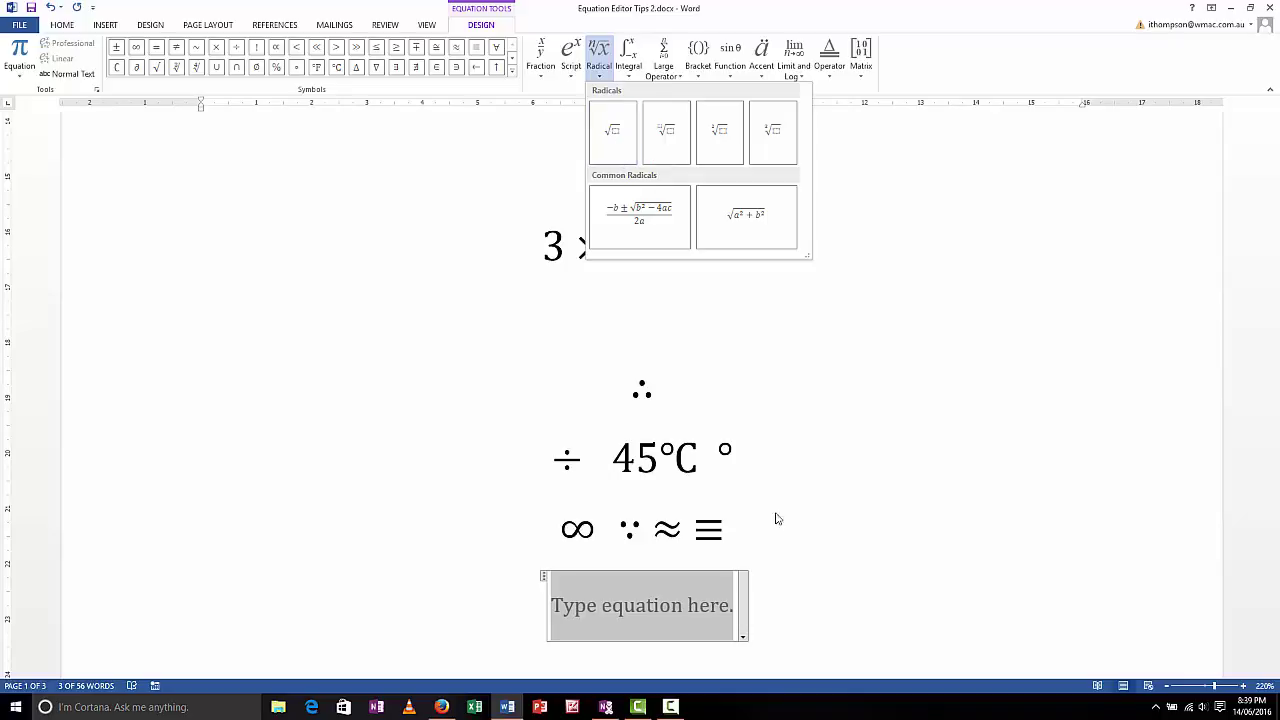
{"action": "left_click", "coordinate": [725, 621]}
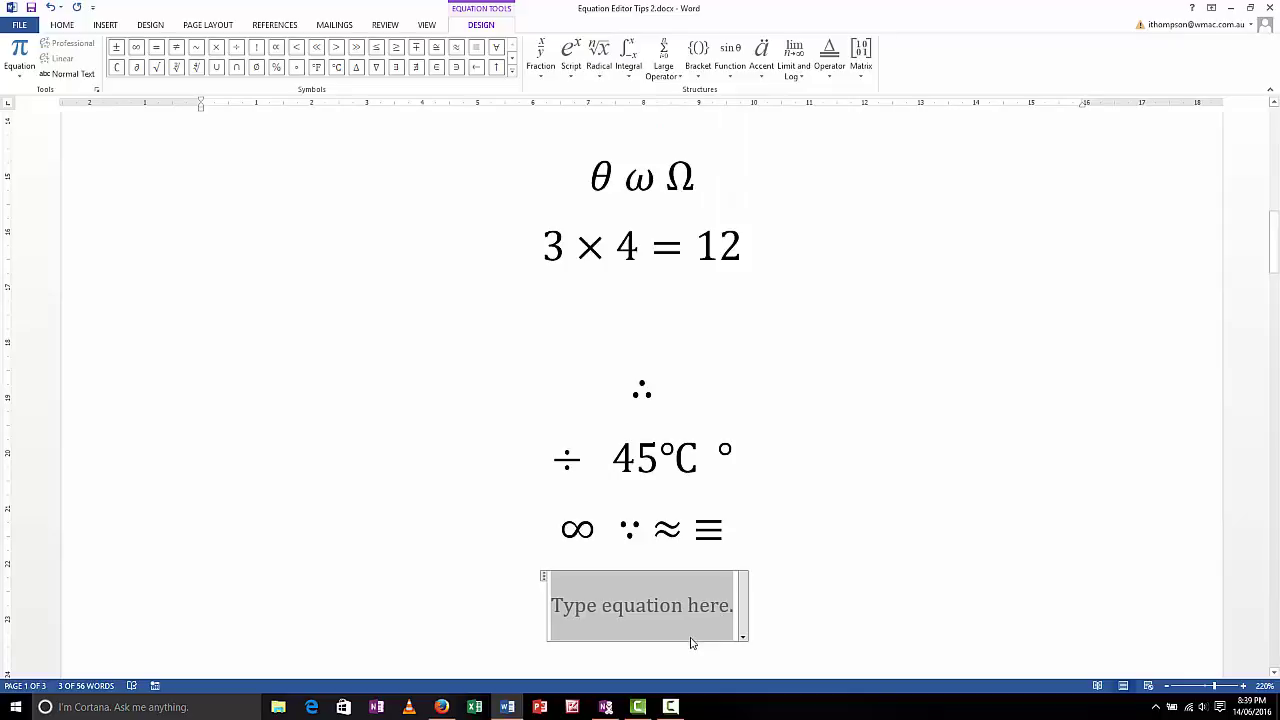
{"action": "type", "text": "\\"}
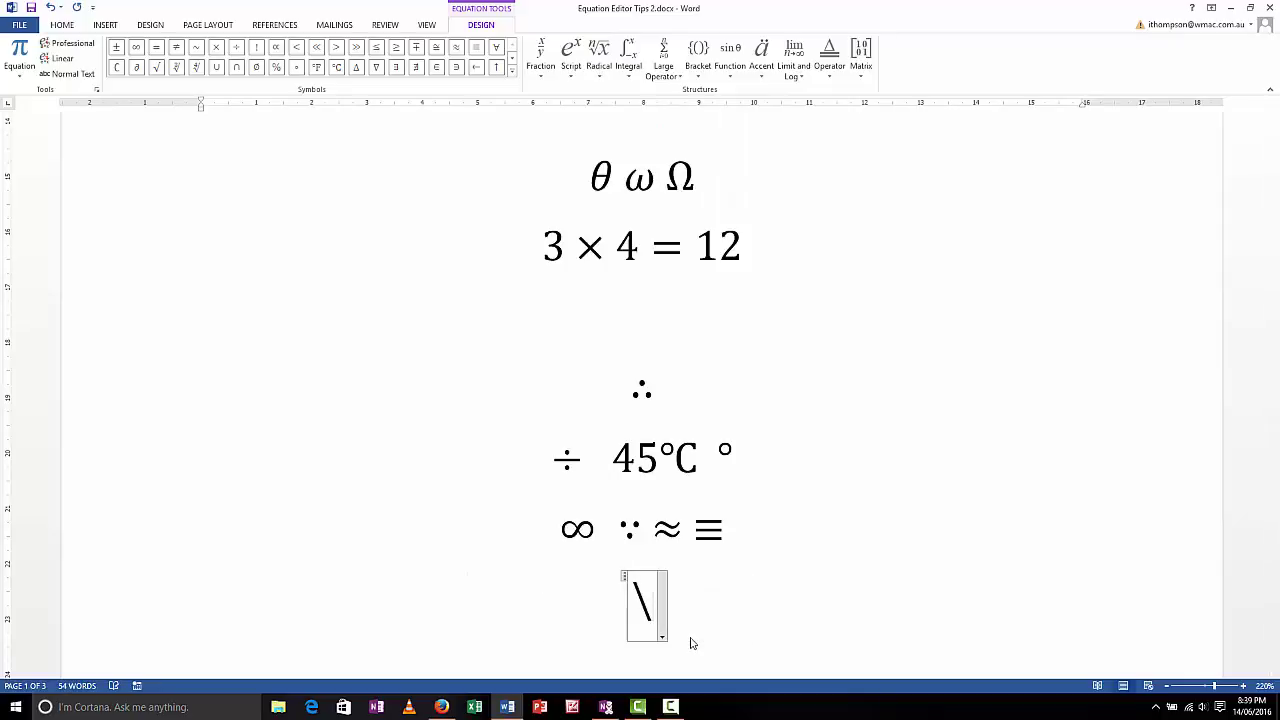
{"action": "type", "text": "sqrt"}
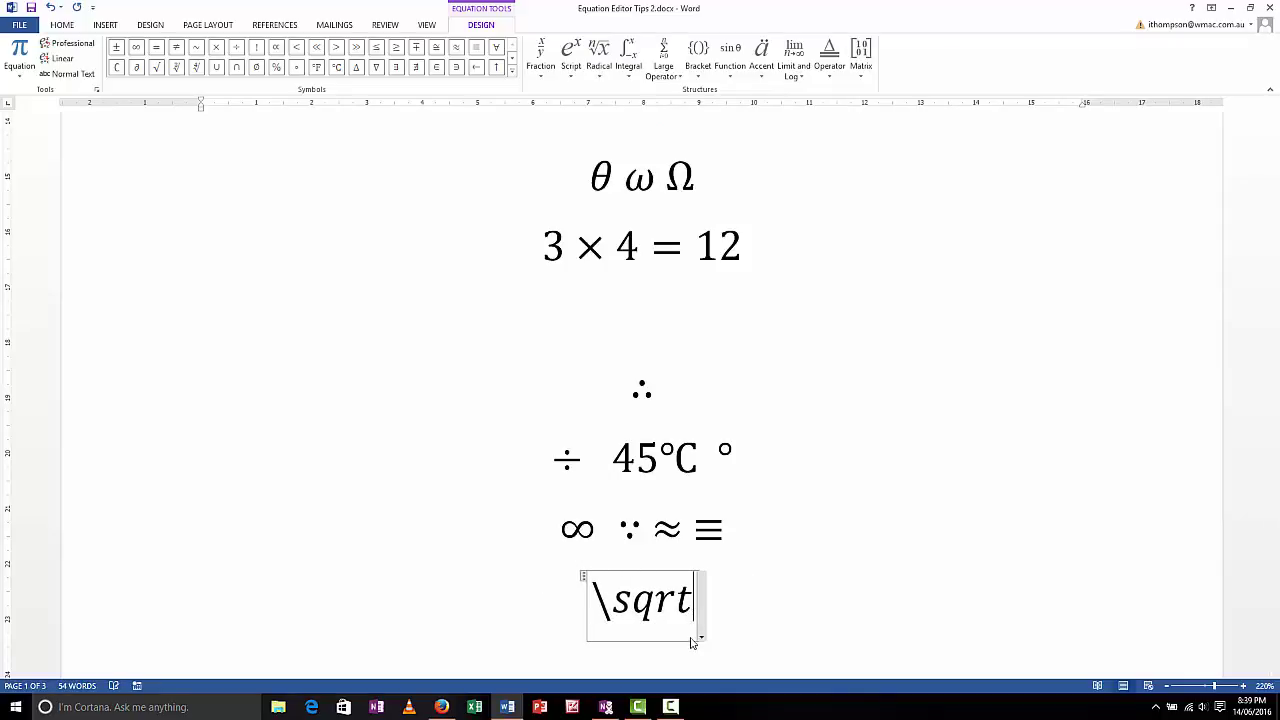
{"action": "key", "text": "space"}
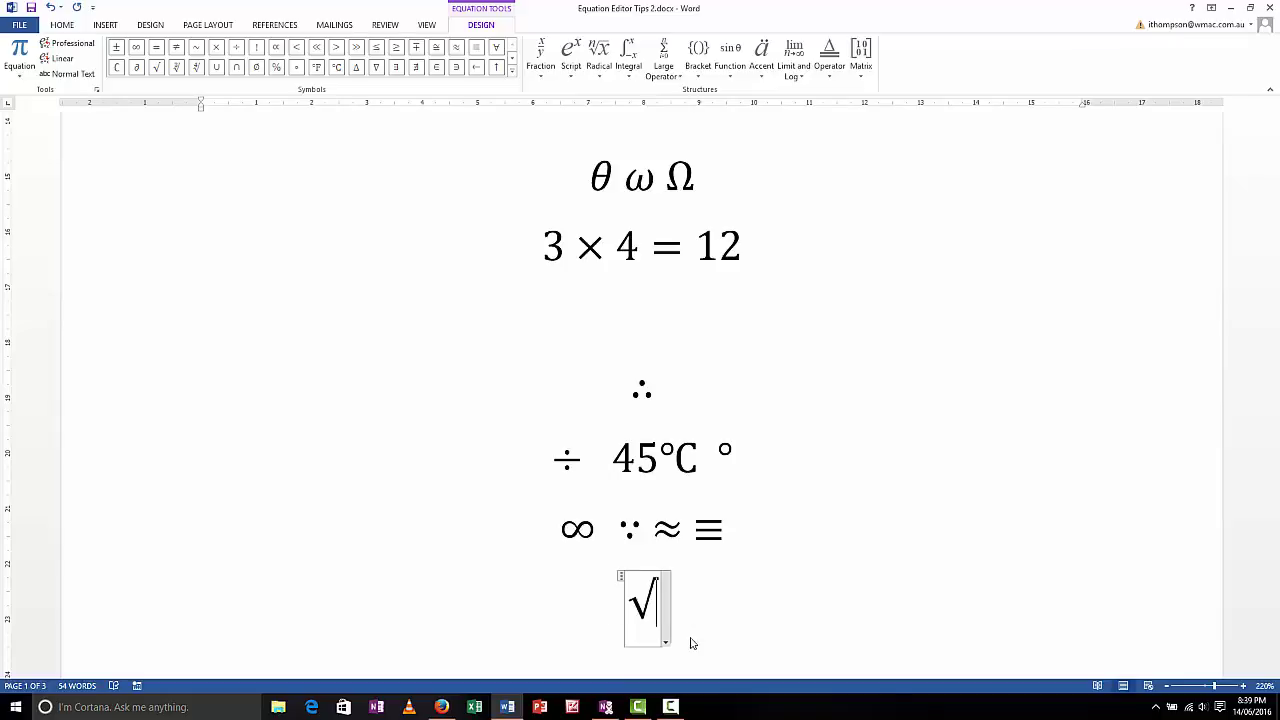
{"action": "type", "text": "16 "}
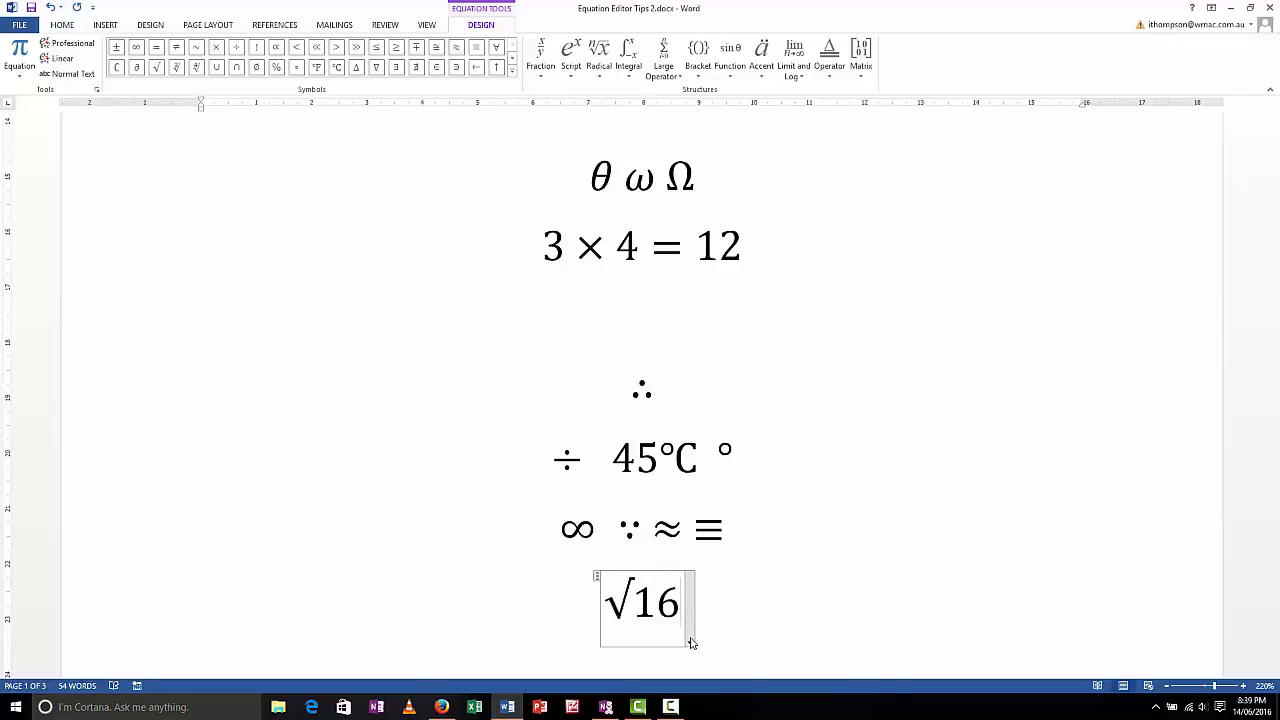
{"action": "type", "text": "= 4"}
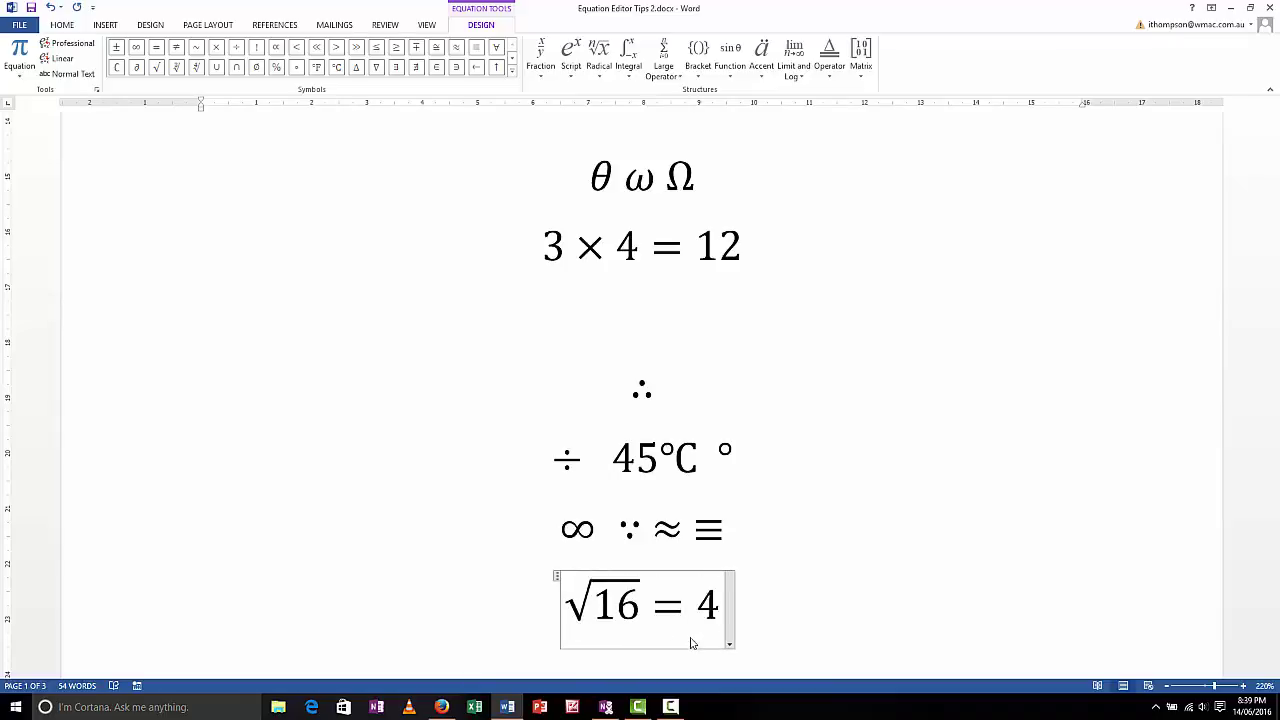
{"action": "key", "text": "Return"}
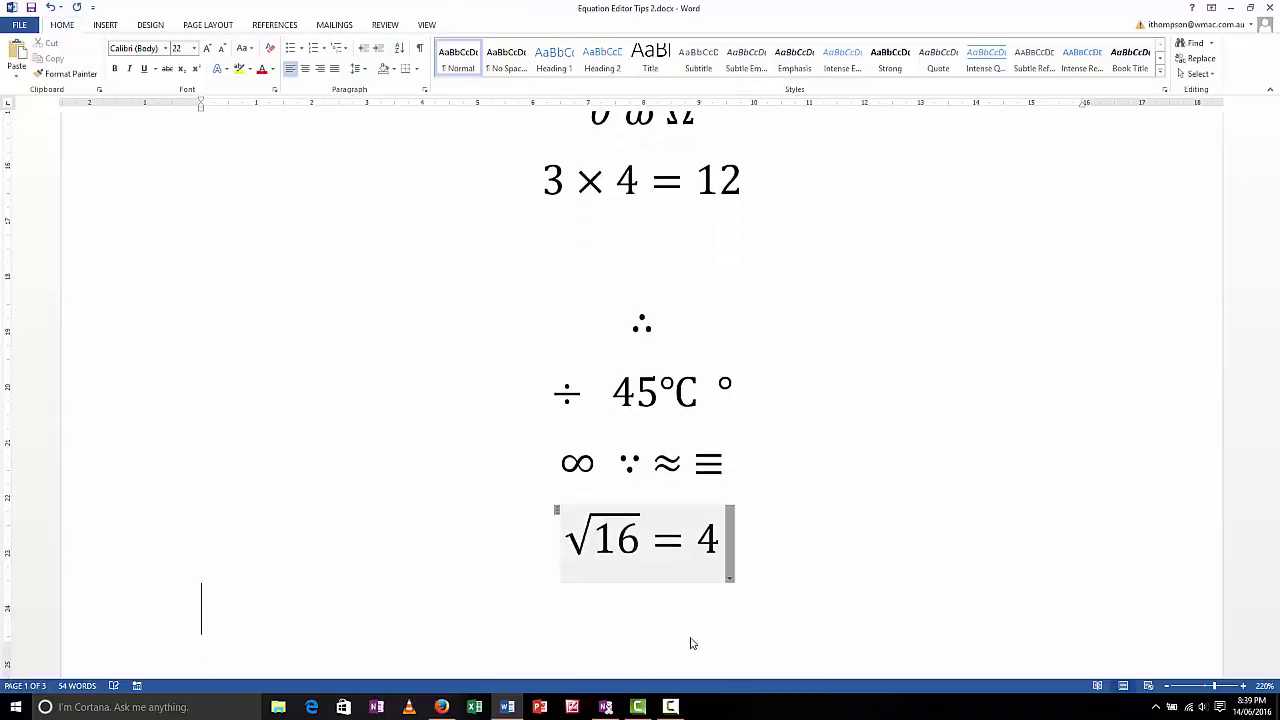
Insert an equation below √16 = 4 and enter a = √b², using \sqrt for the radical and b^2 for the square.
{"action": "key", "text": "alt+equal"}
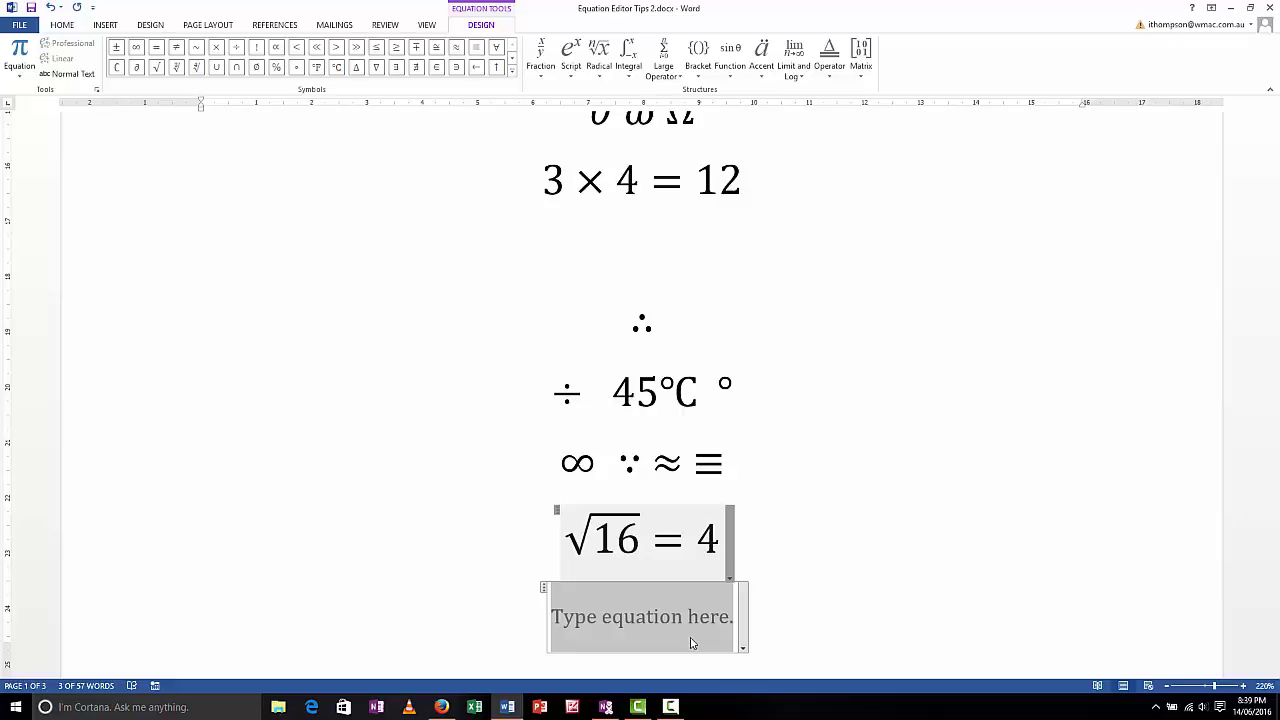
{"action": "type", "text": "a="}
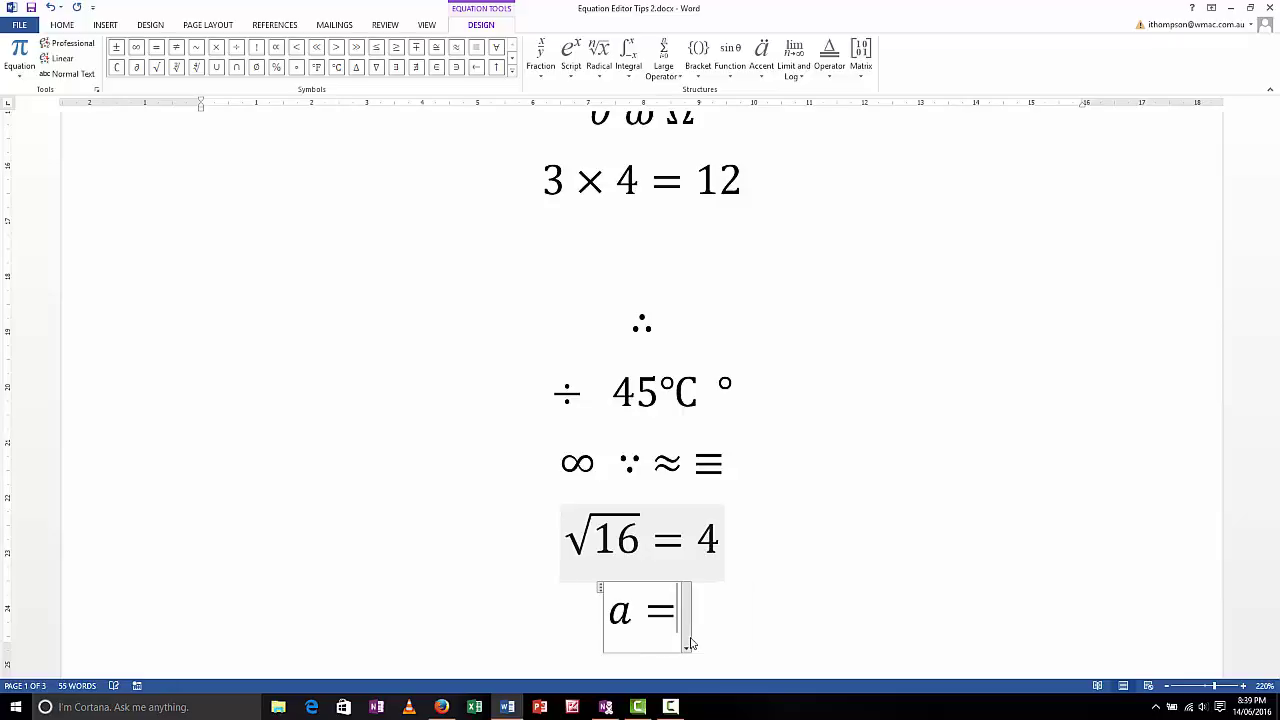
{"action": "type", "text": "\\sq"}
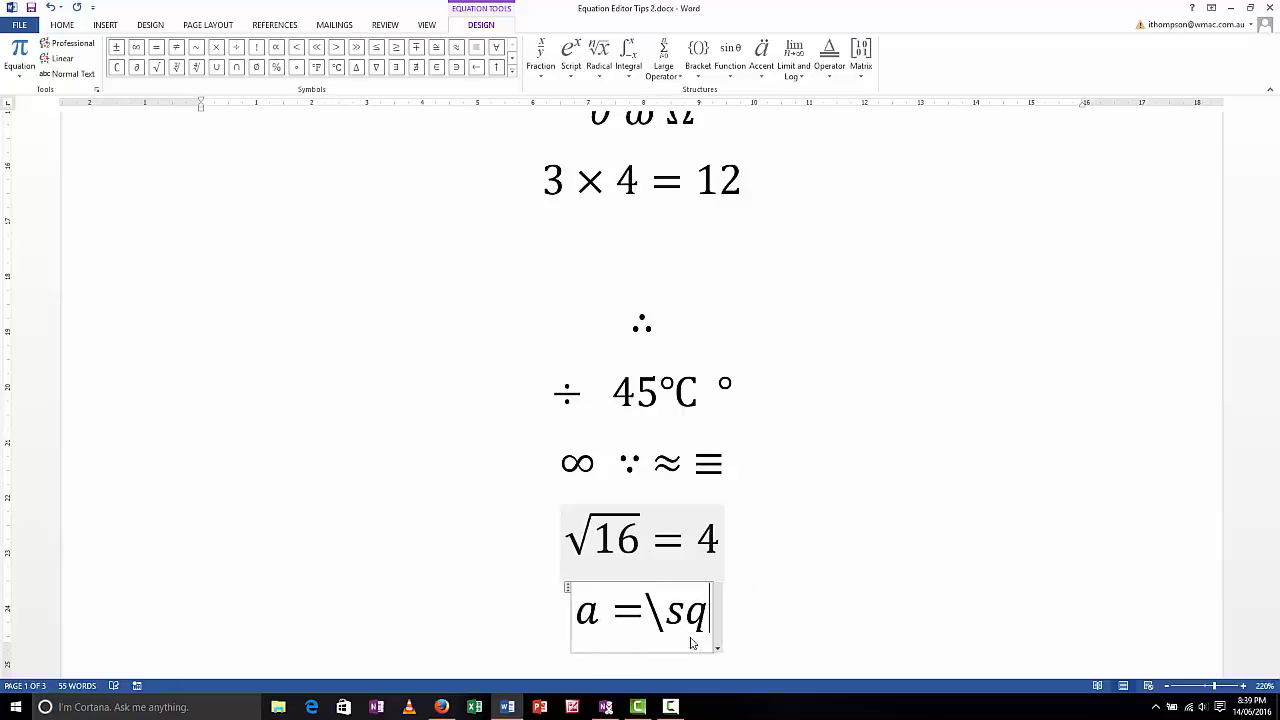
{"action": "type", "text": "rtr"}
{"action": "key", "text": "BackSpace"}
{"action": "key", "text": "space"}
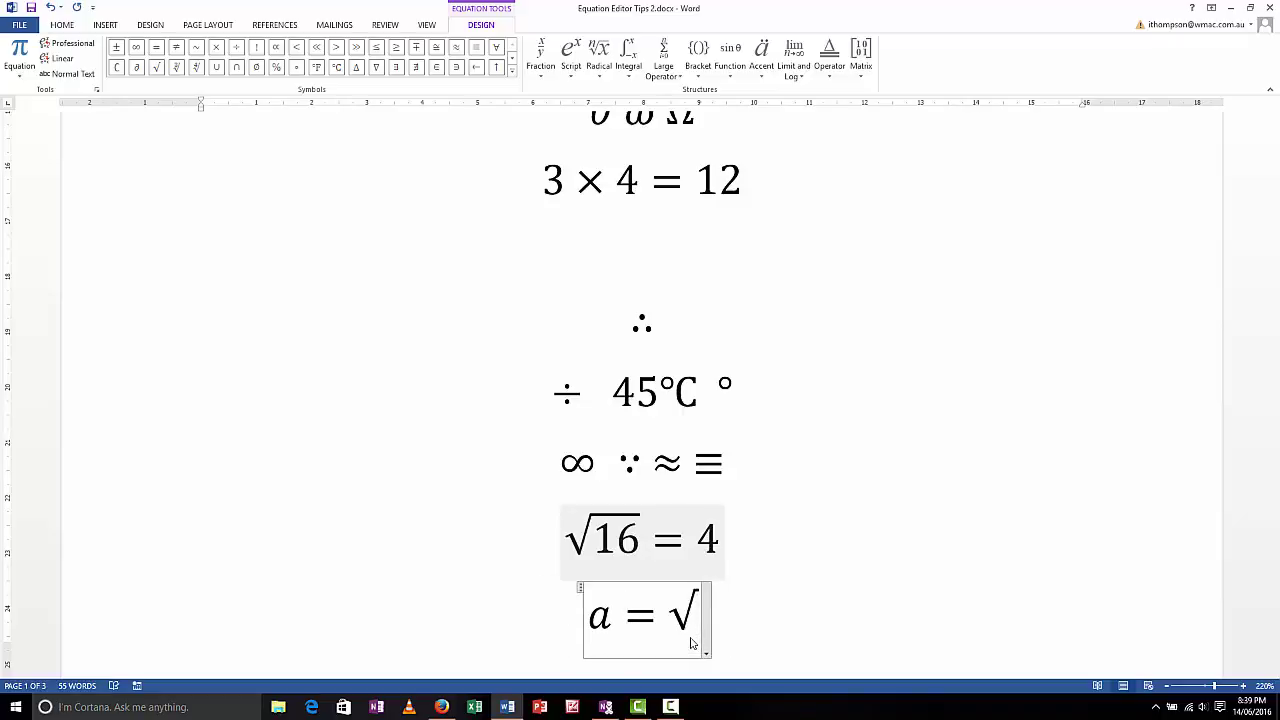
{"action": "type", "text": "b"}
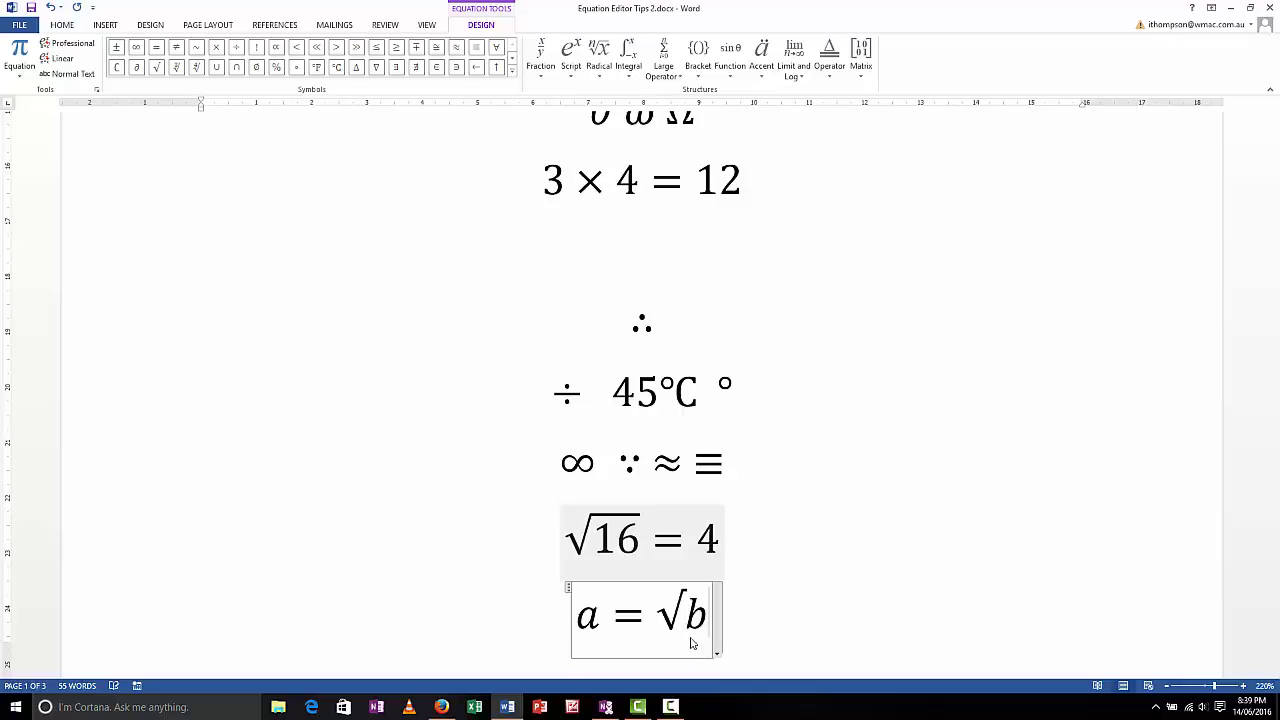
{"action": "type", "text": "^2 "}
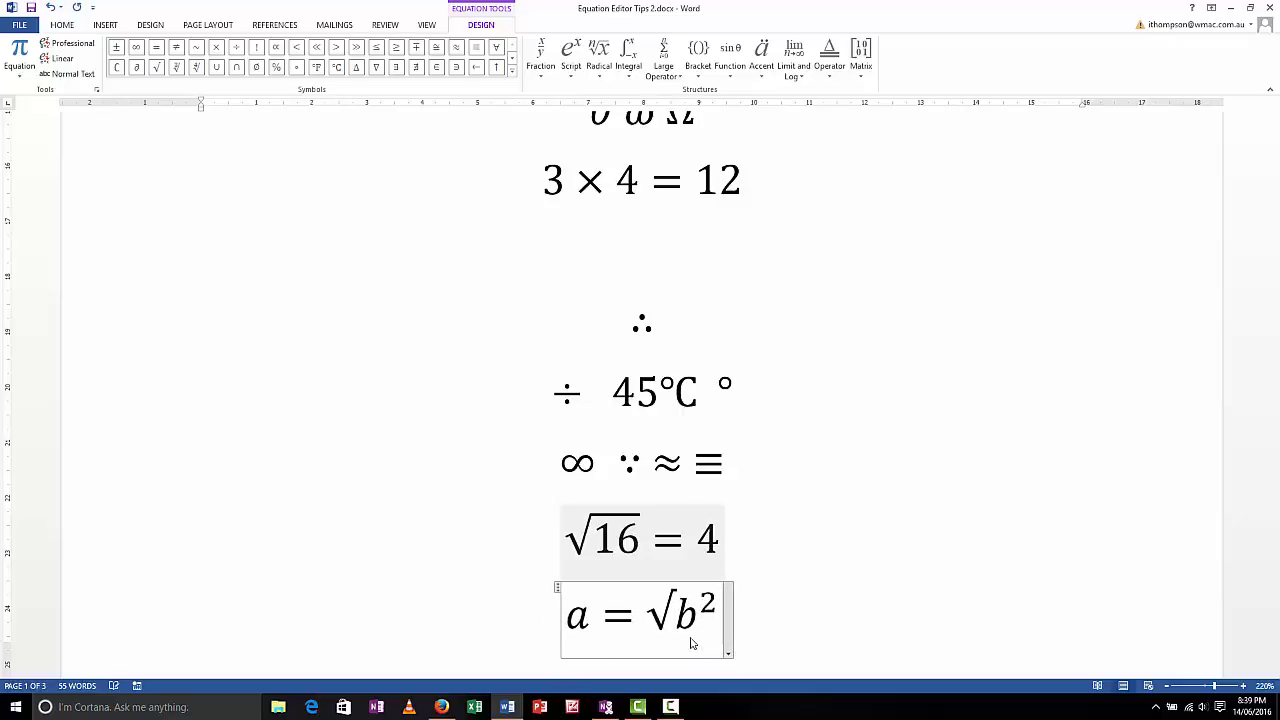
Extend the a = √b² equation with + c² outside the radical, entered as c^2, and finish the line.
{"action": "type", "text": "+"}
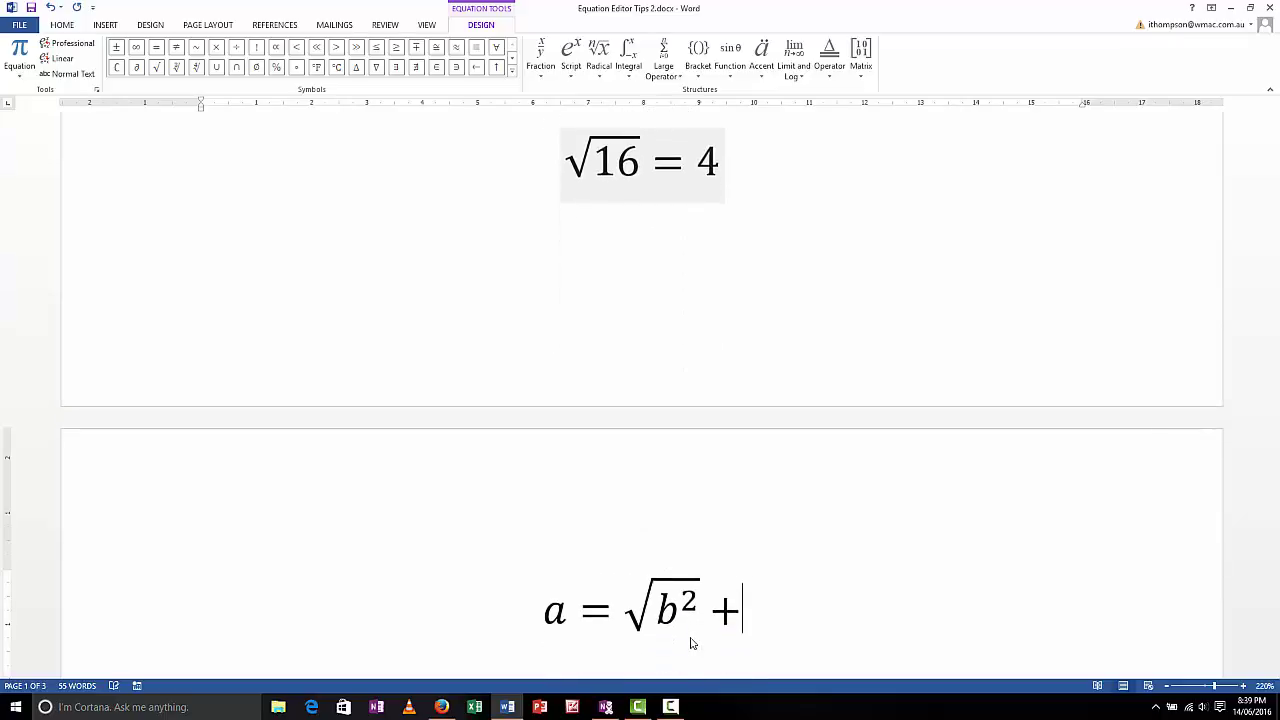
{"action": "type", "text": "c^2"}
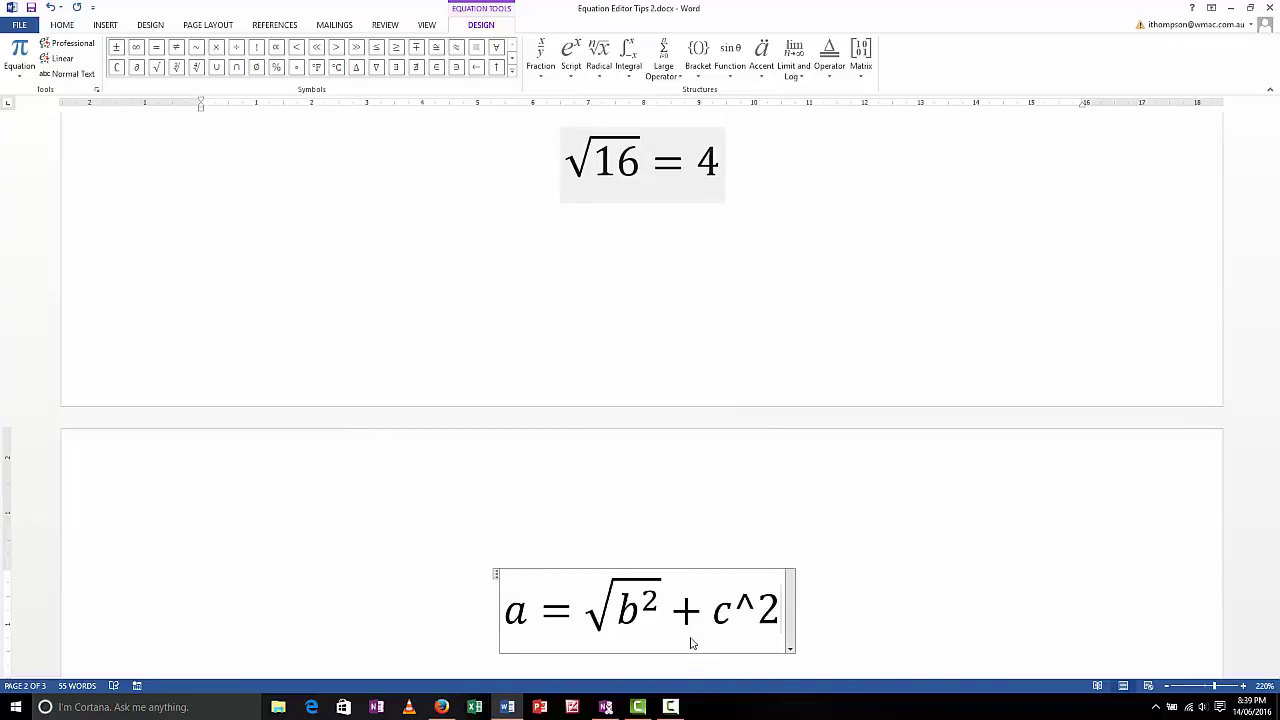
{"action": "key", "text": "space"}
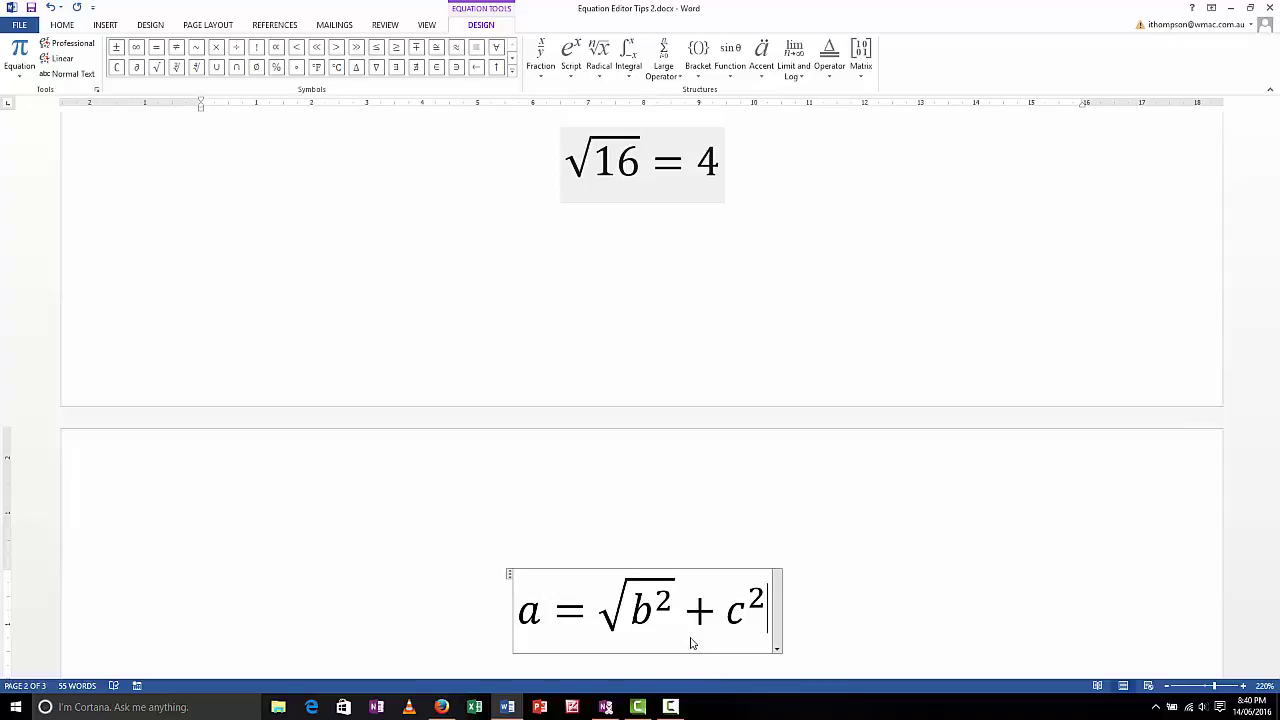
{"action": "key", "text": "Return"}
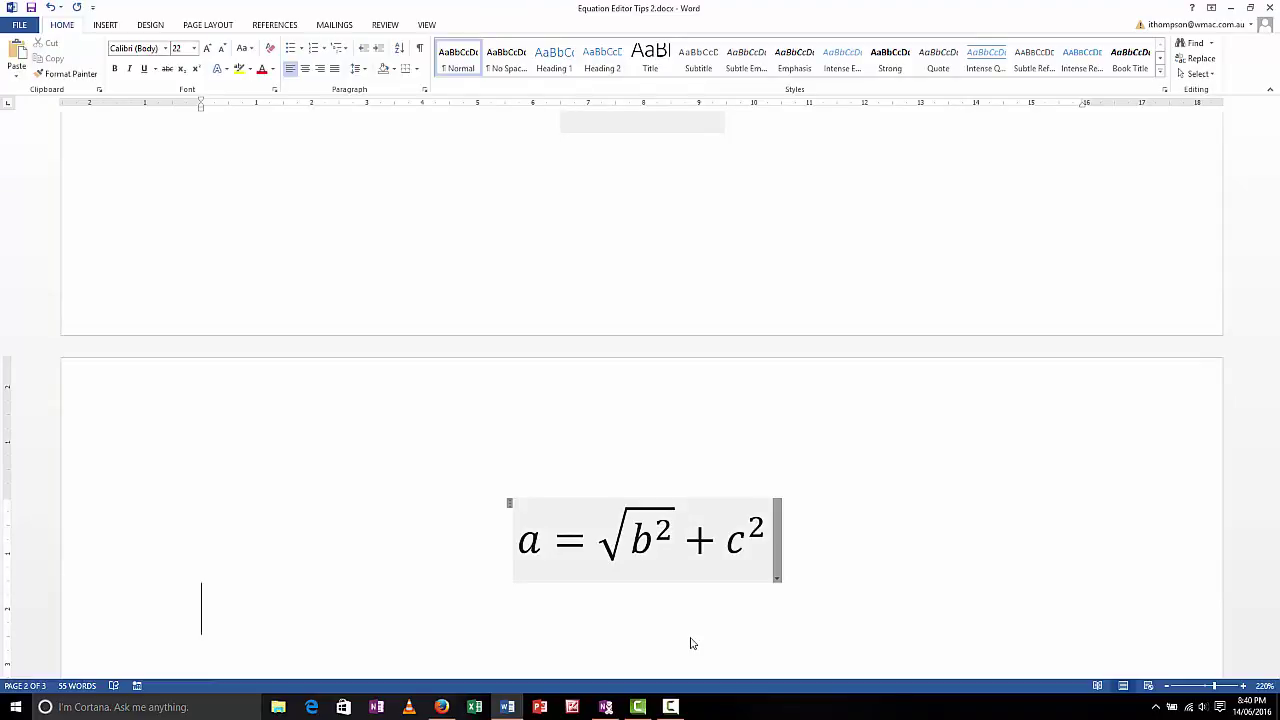
Insert an equation below a = √b² + c² and enter a = √(b² +, using \sqrt, an opening bracket and b^2.
{"action": "key", "text": "Return"}
{"action": "key", "text": "alt+equal"}
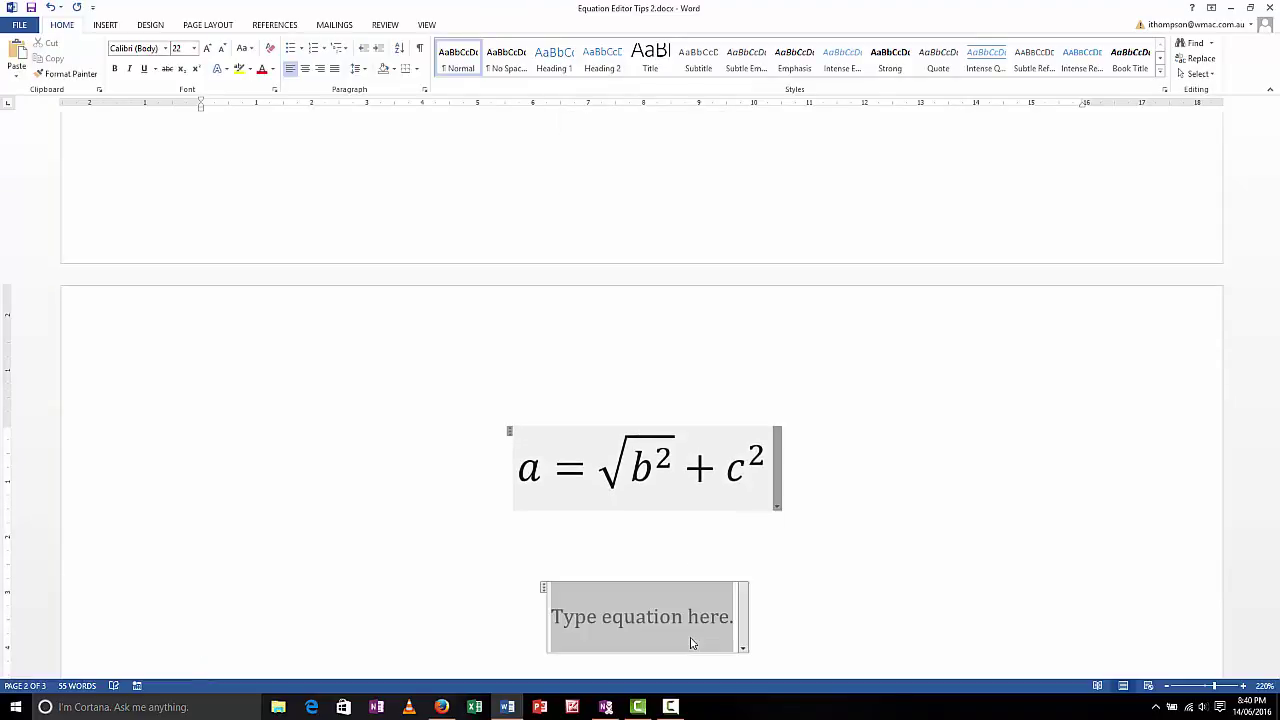
{"action": "type", "text": "a=\\s"}
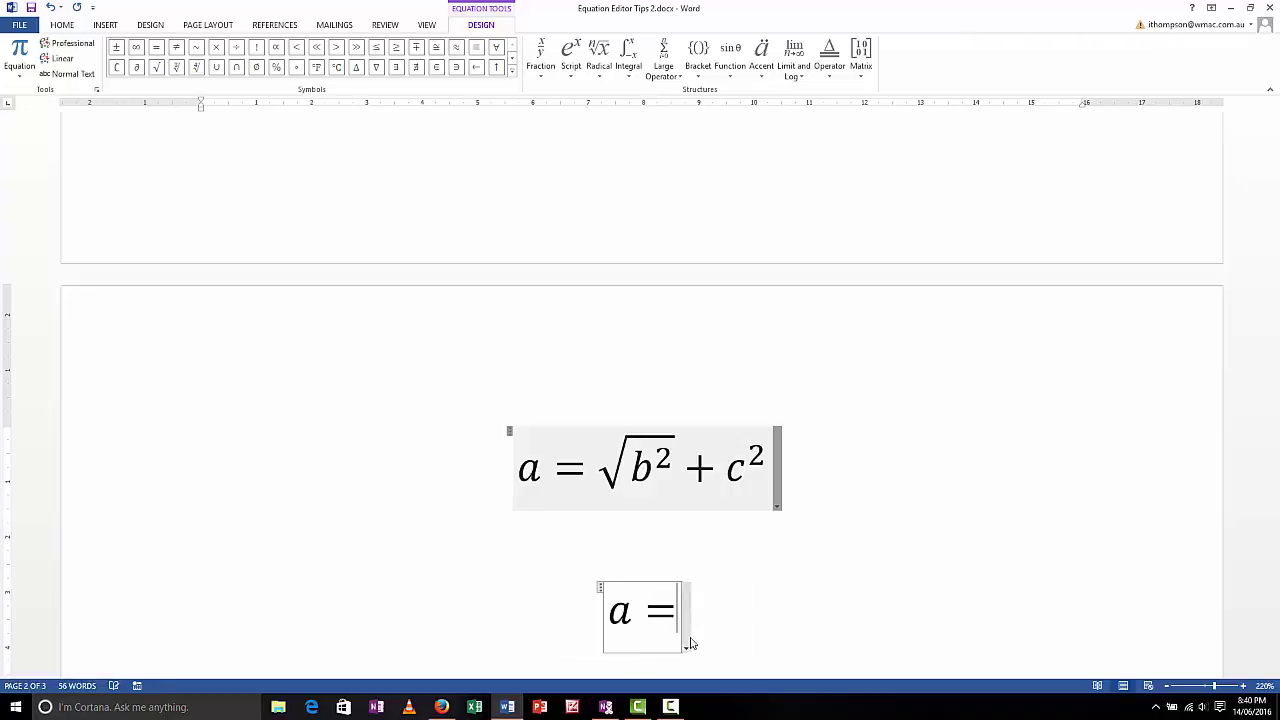
{"action": "type", "text": "qrt"}
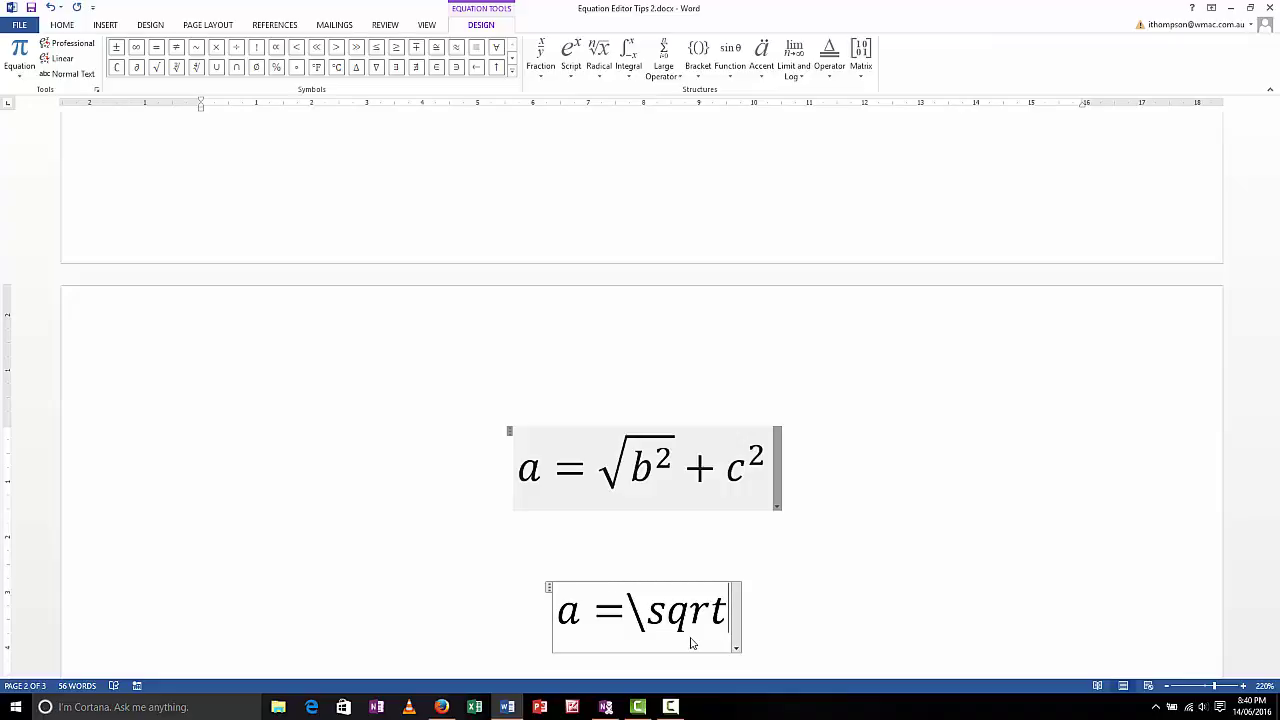
{"action": "type", "text": "("}
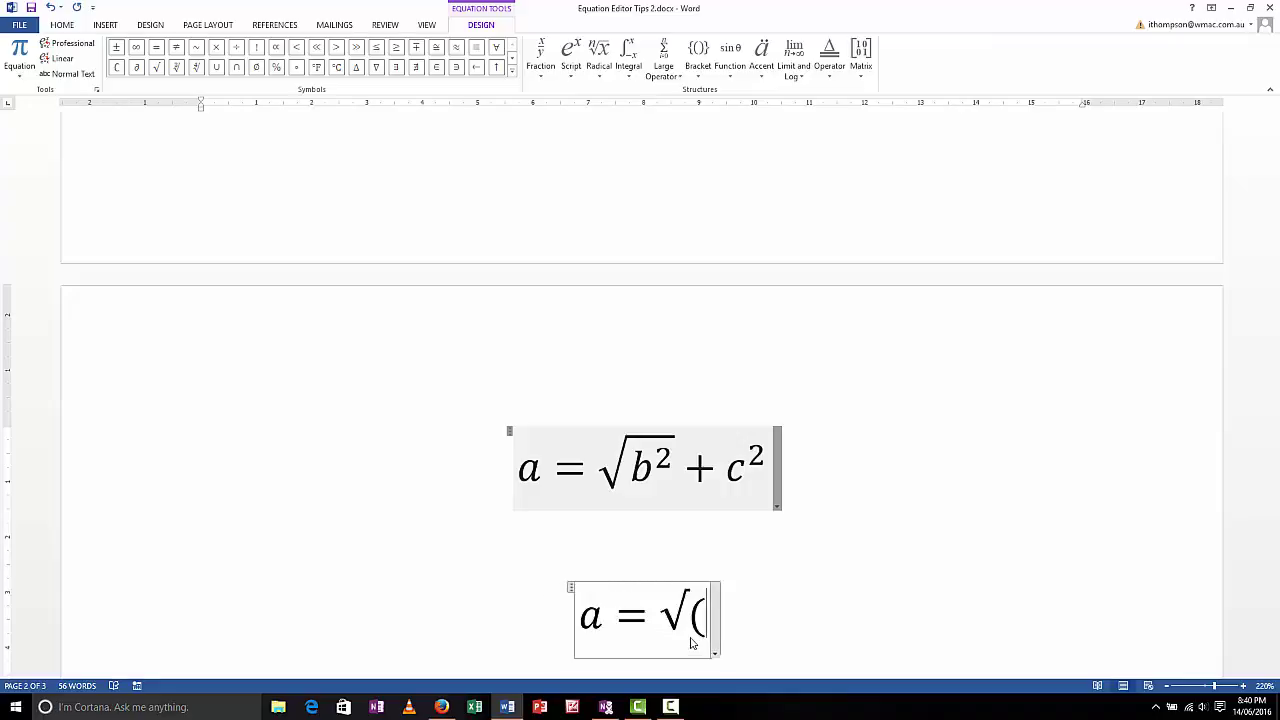
{"action": "type", "text": "b^"}
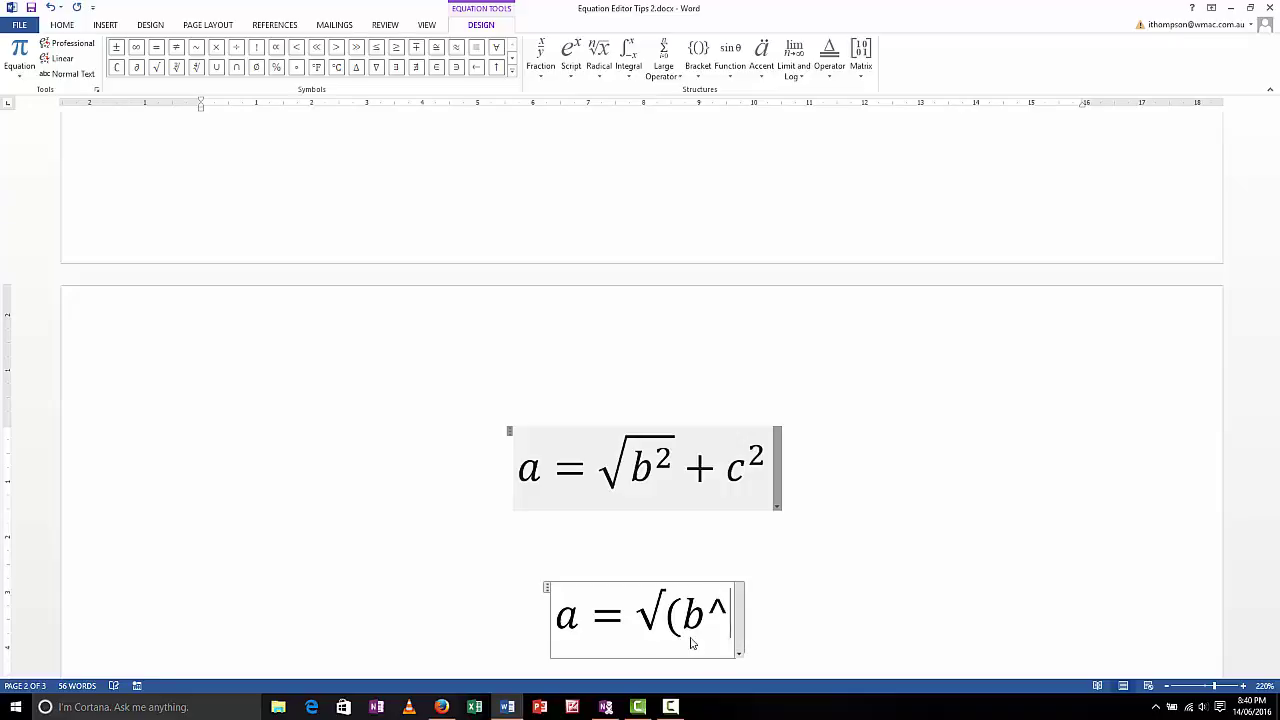
{"action": "type", "text": "2 +"}
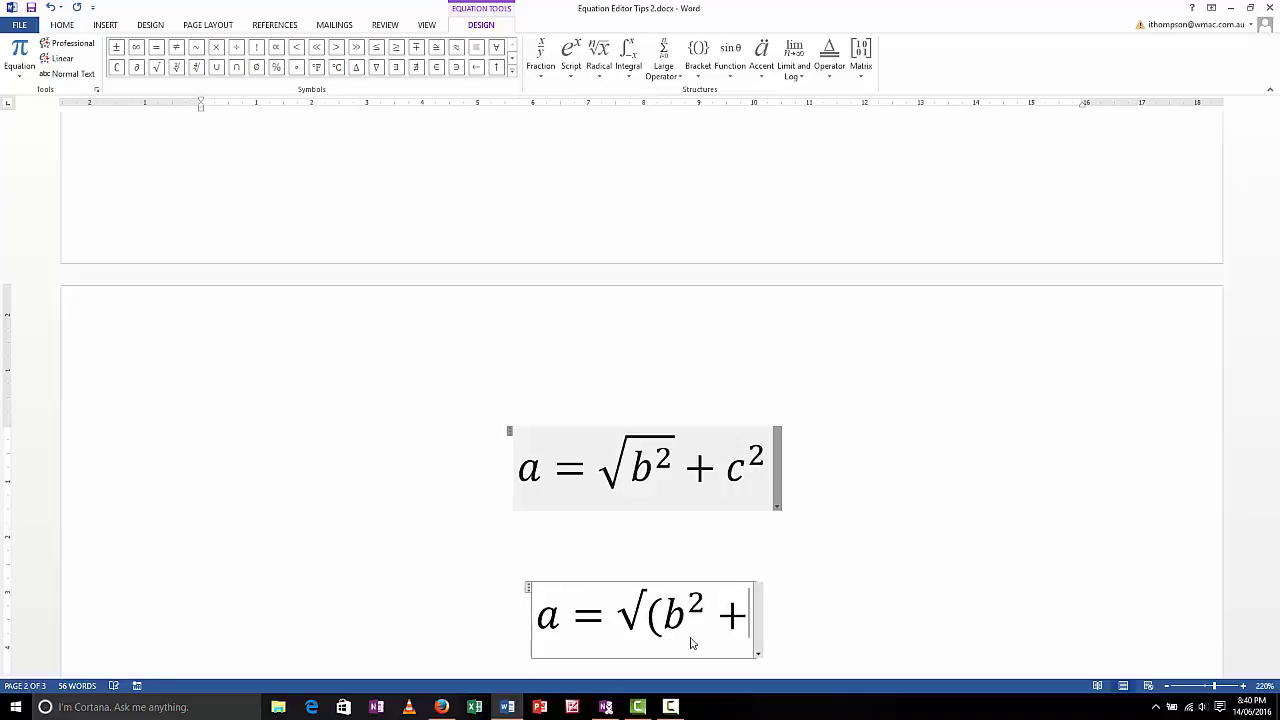
Complete the bracketed radicand with c² and a closing bracket, convert it to a full radical, and finish the line.
{"action": "type", "text": "c"}
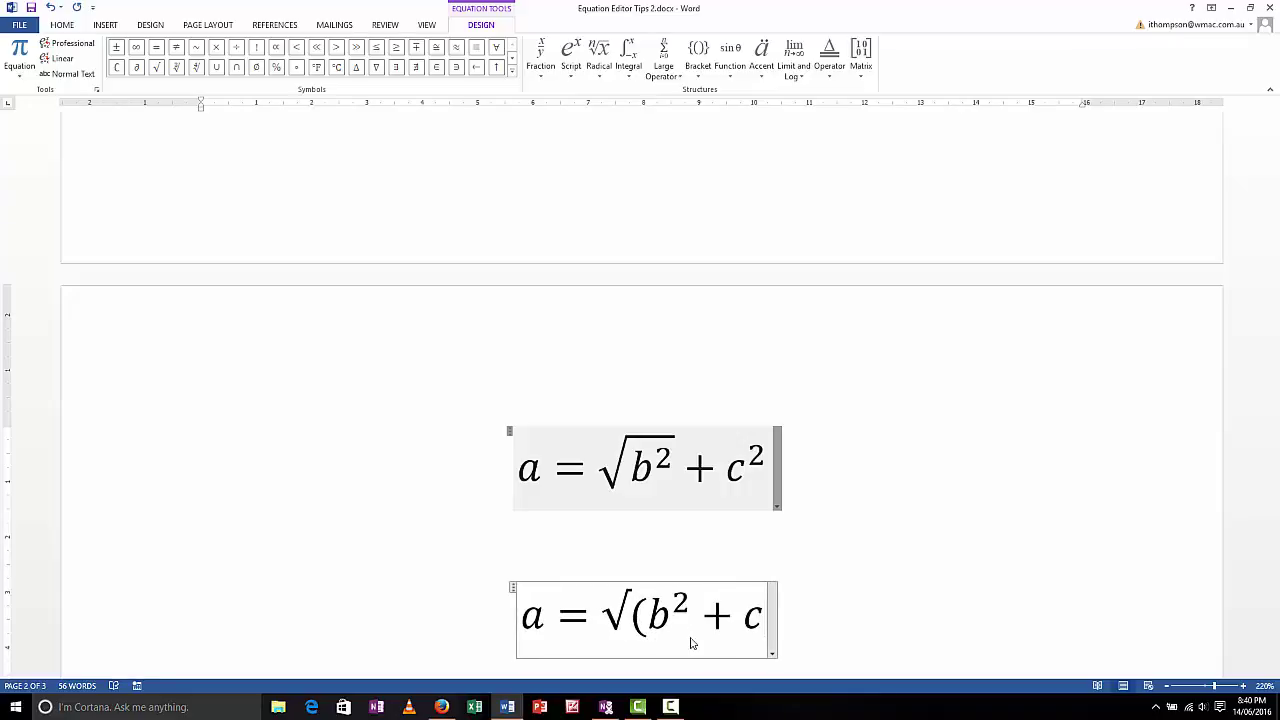
{"action": "type", "text": "^2"}
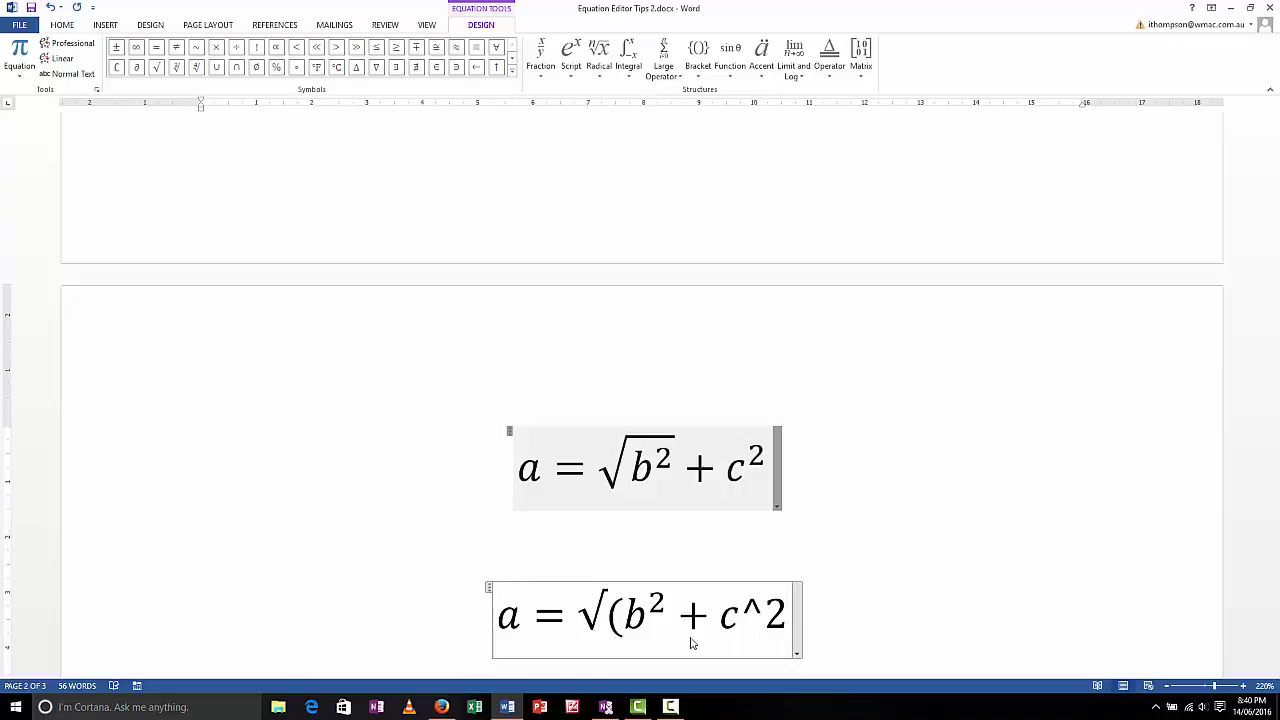
{"action": "key", "text": "BackSpace"}
{"action": "key", "text": "BackSpace"}
{"action": "type", "text": "²)"}
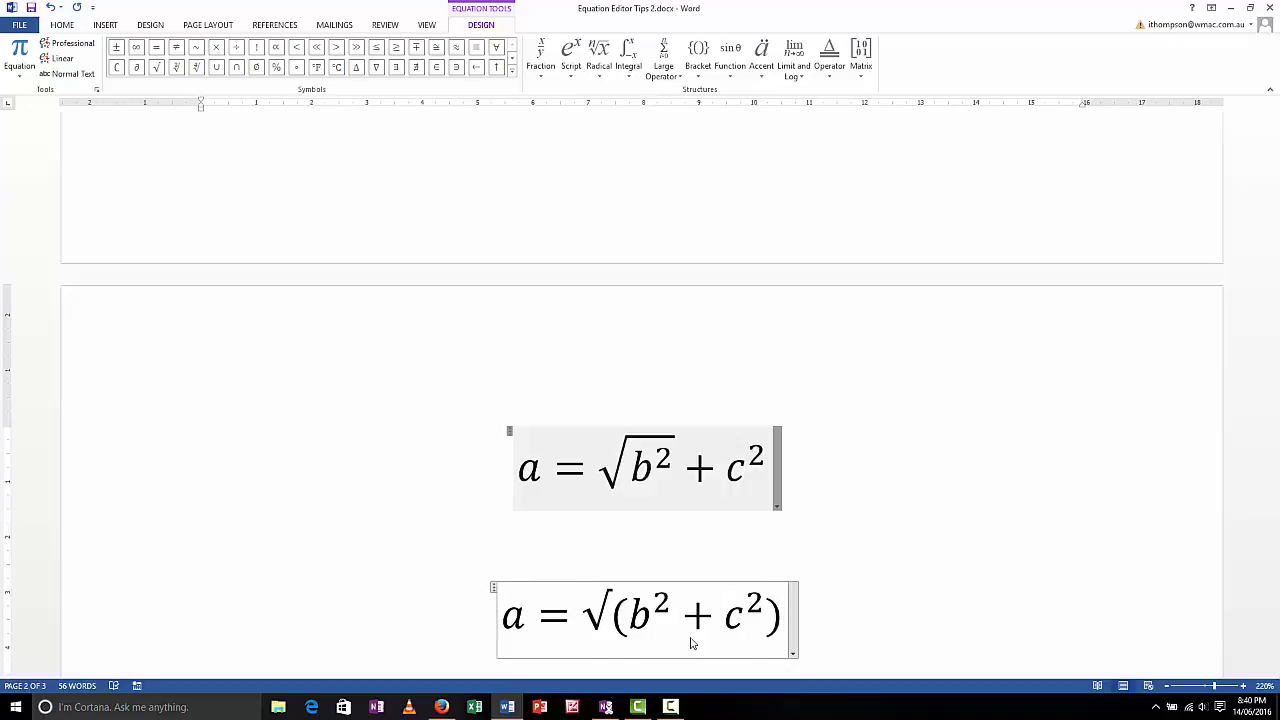
{"action": "key", "text": "space"}
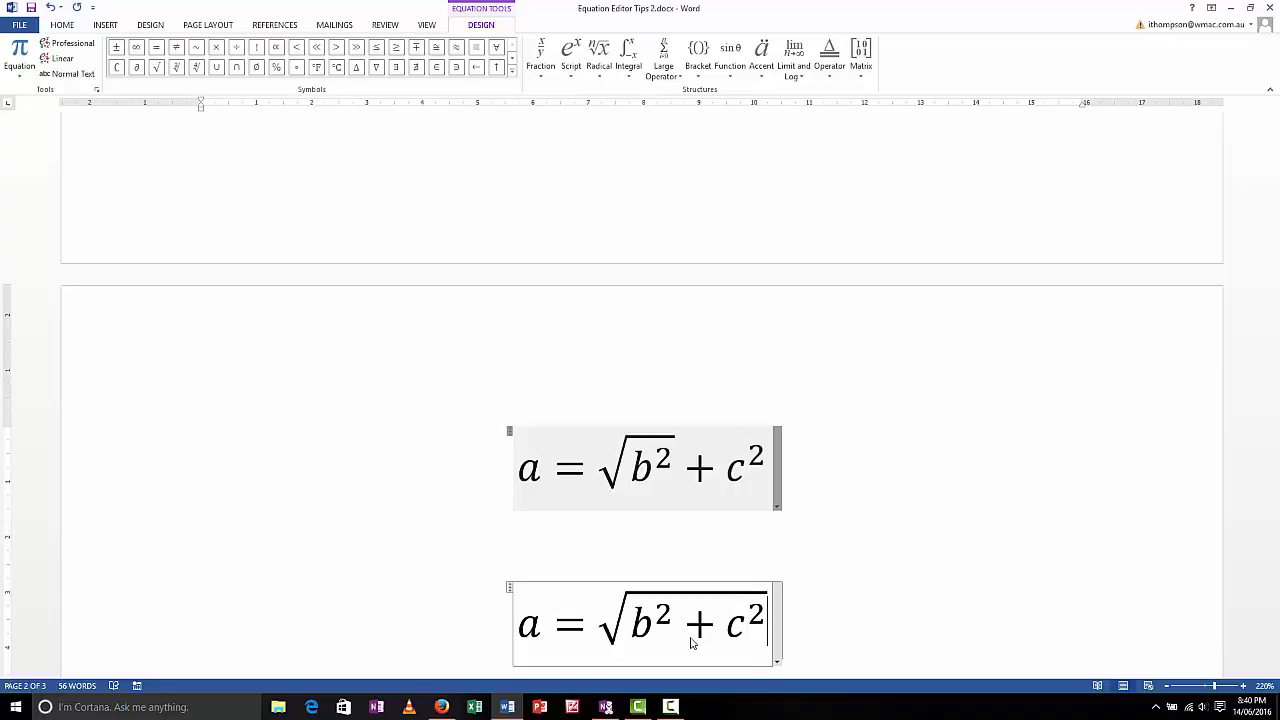
{"action": "key", "text": "Right"}
{"action": "key", "text": "Return"}
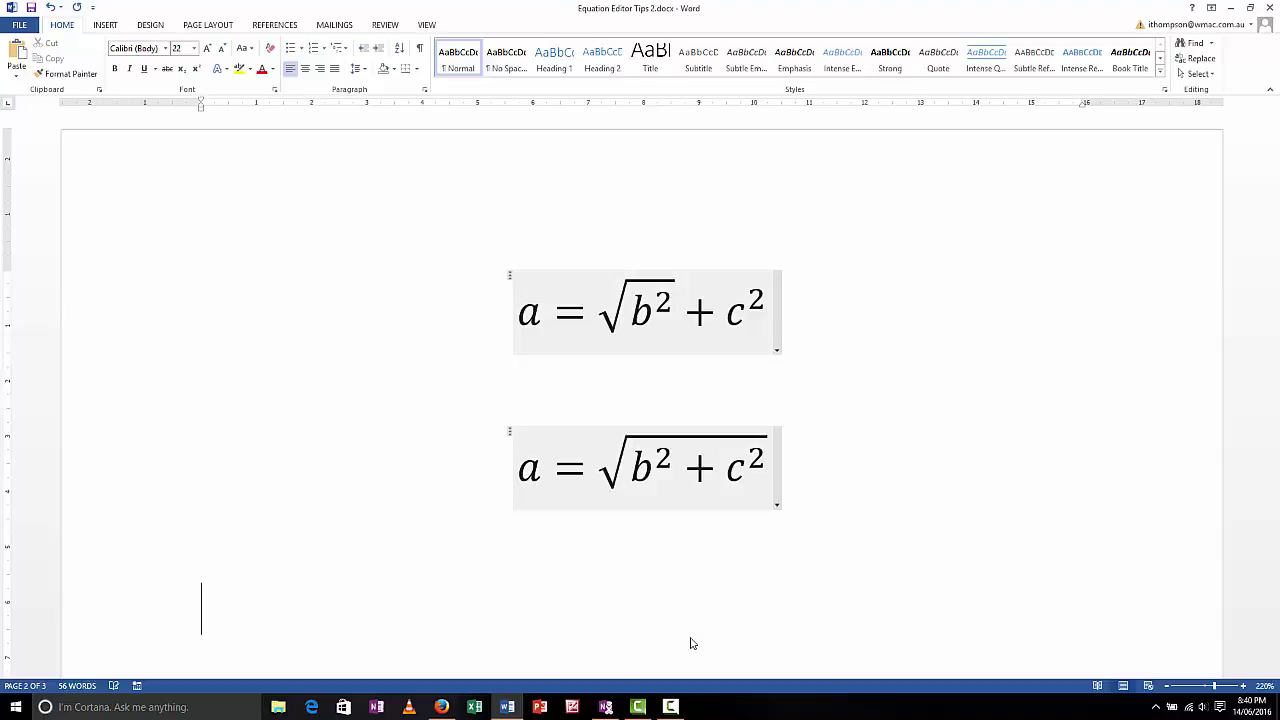
{"action": "type", "text": "F="}
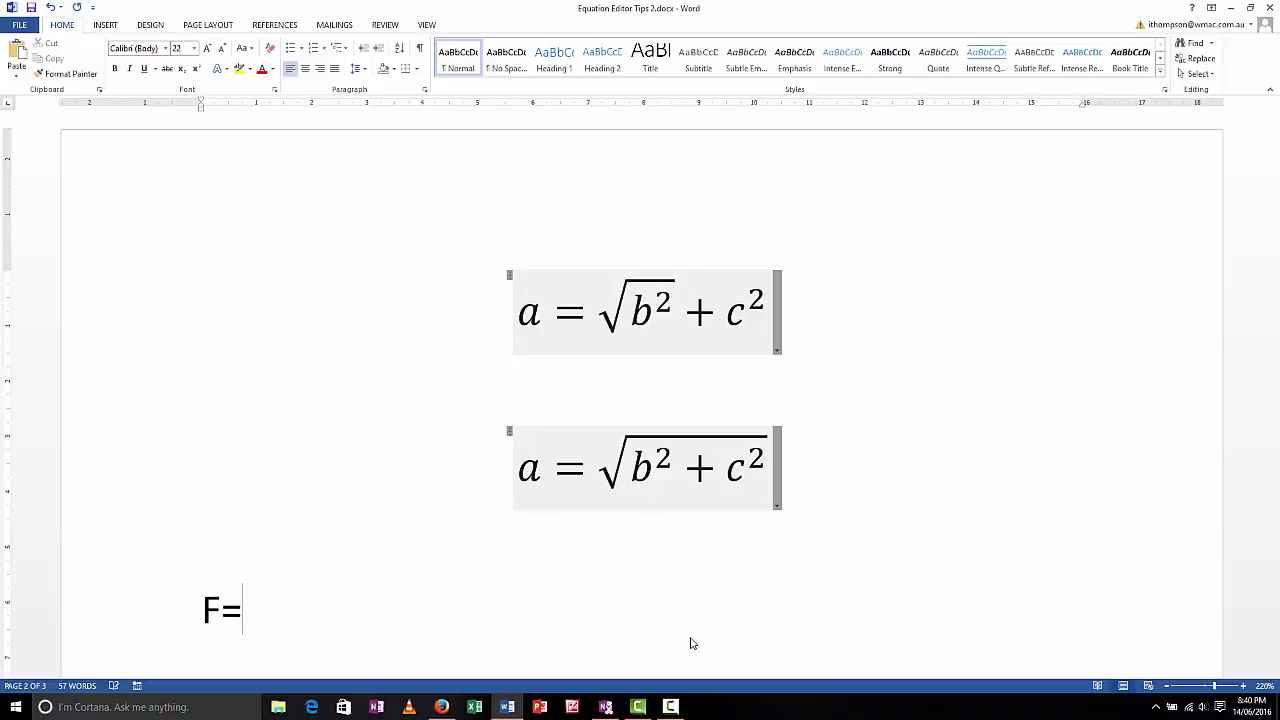
{"action": "key", "text": "BackSpace"}
{"action": "key", "text": "BackSpace"}
Insert an equation below a = √(b² + c²) and start it with F.
{"action": "key", "text": "alt+equal"}
{"action": "type", "text": "F"}
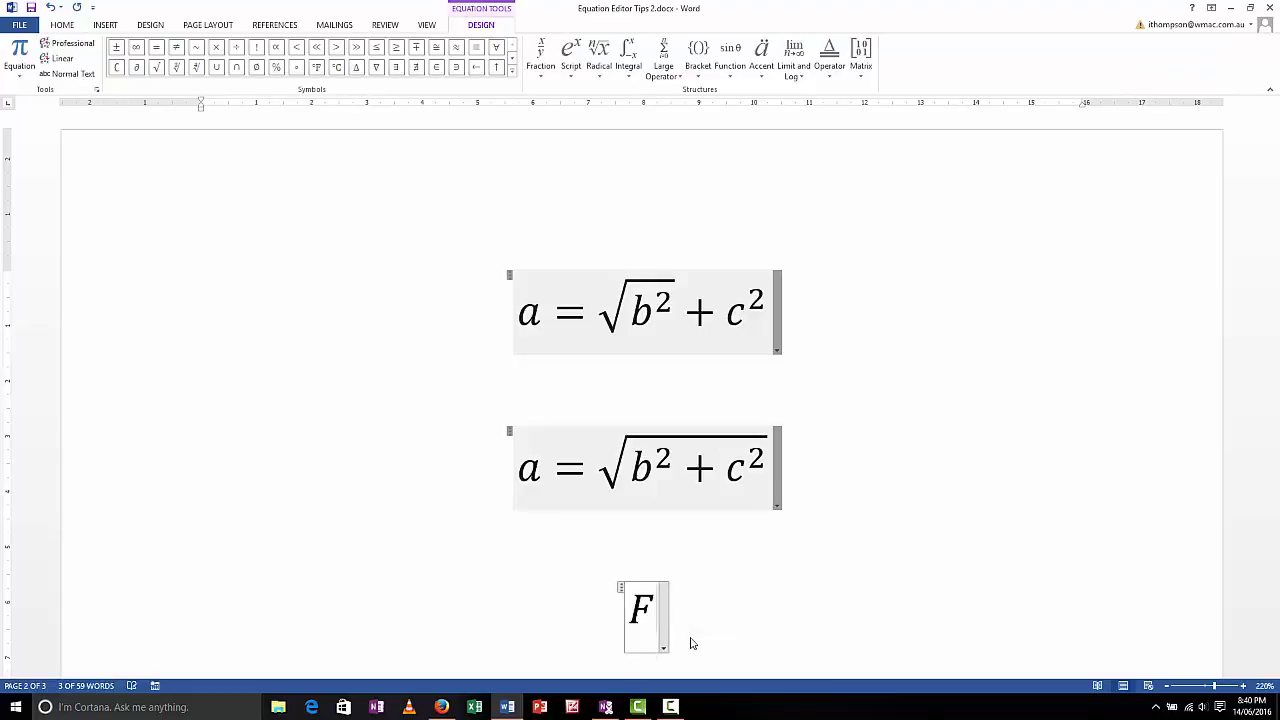